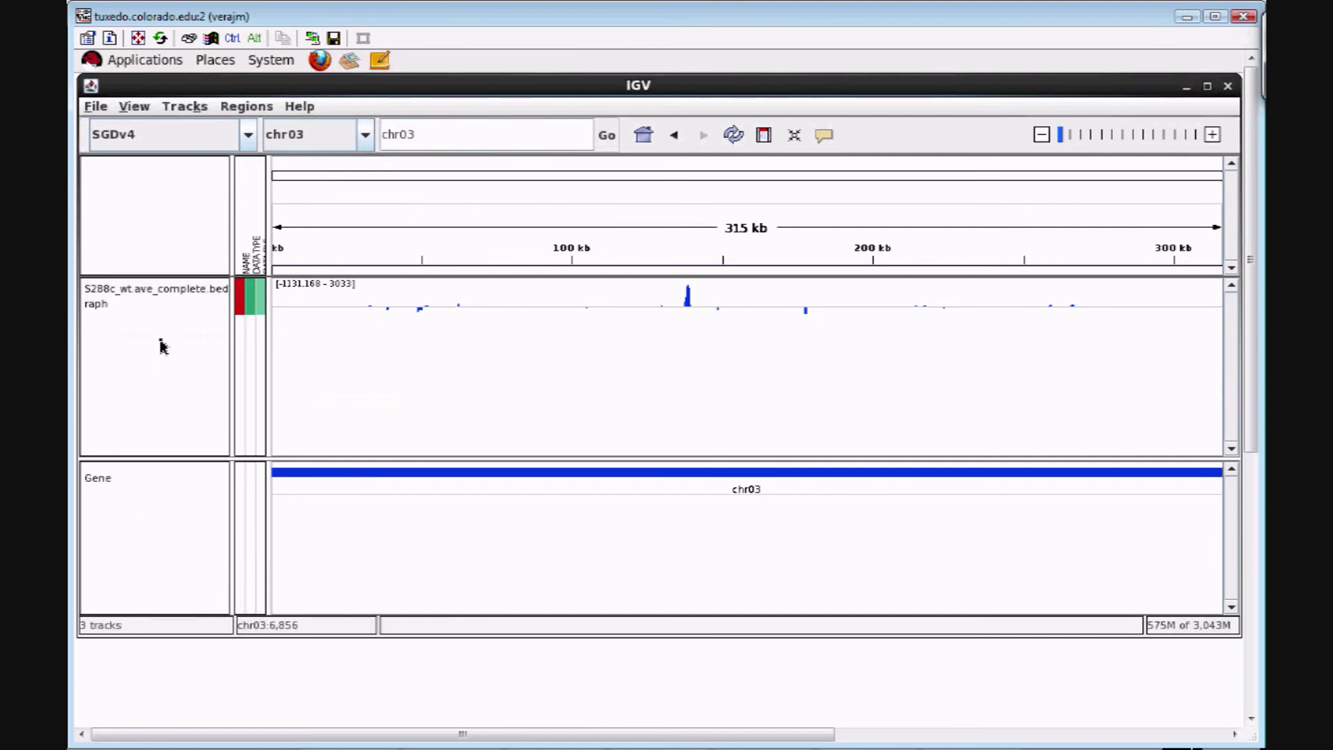
- Rename the S288c_wt.ave_complete.bedgraph track as "bedgraph"
right_click(185, 295)
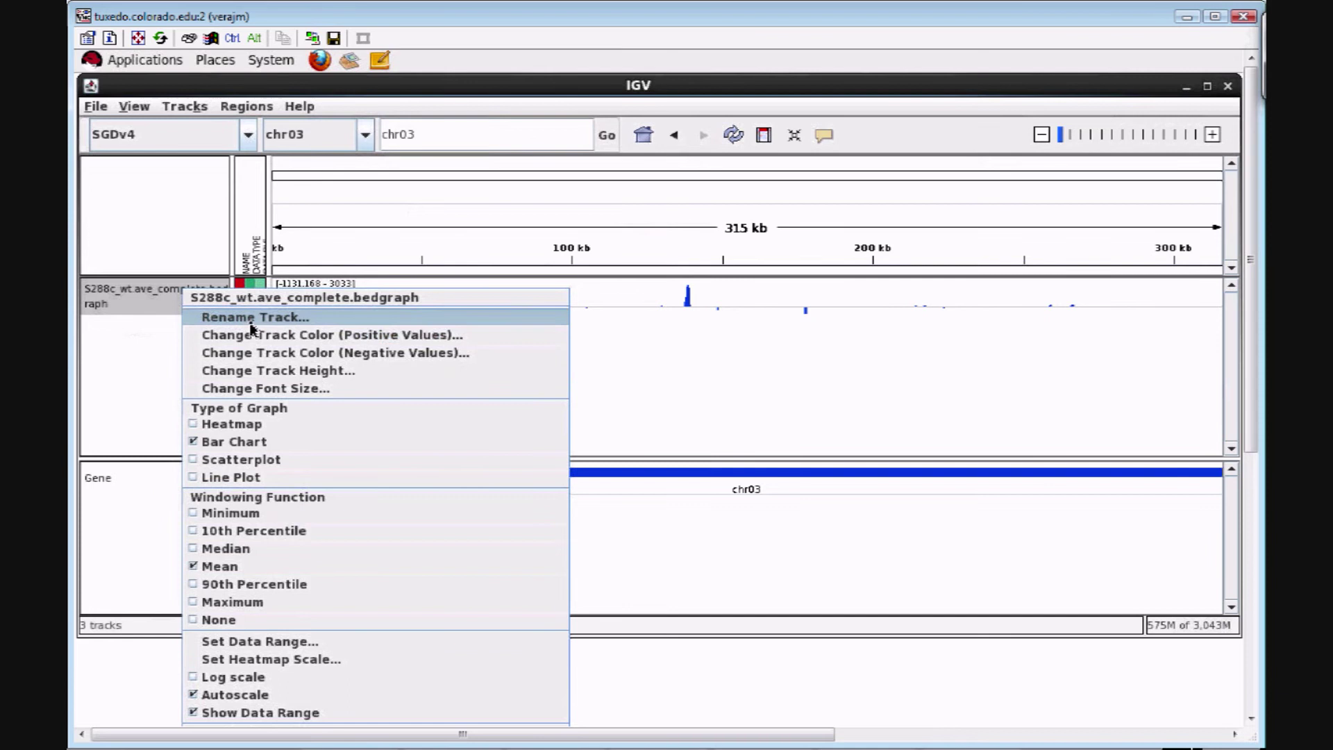
left_click(252, 318)
type("bedgrap")
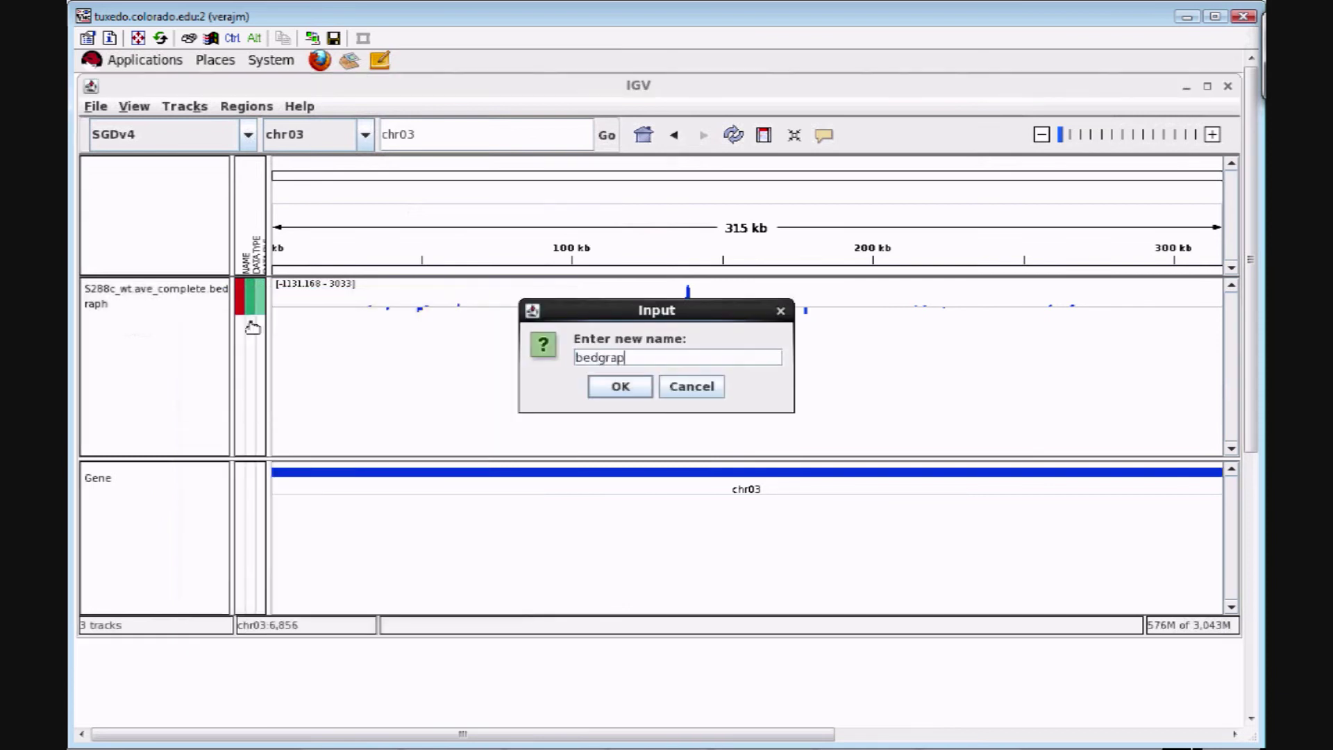
type("h")
key("Return")
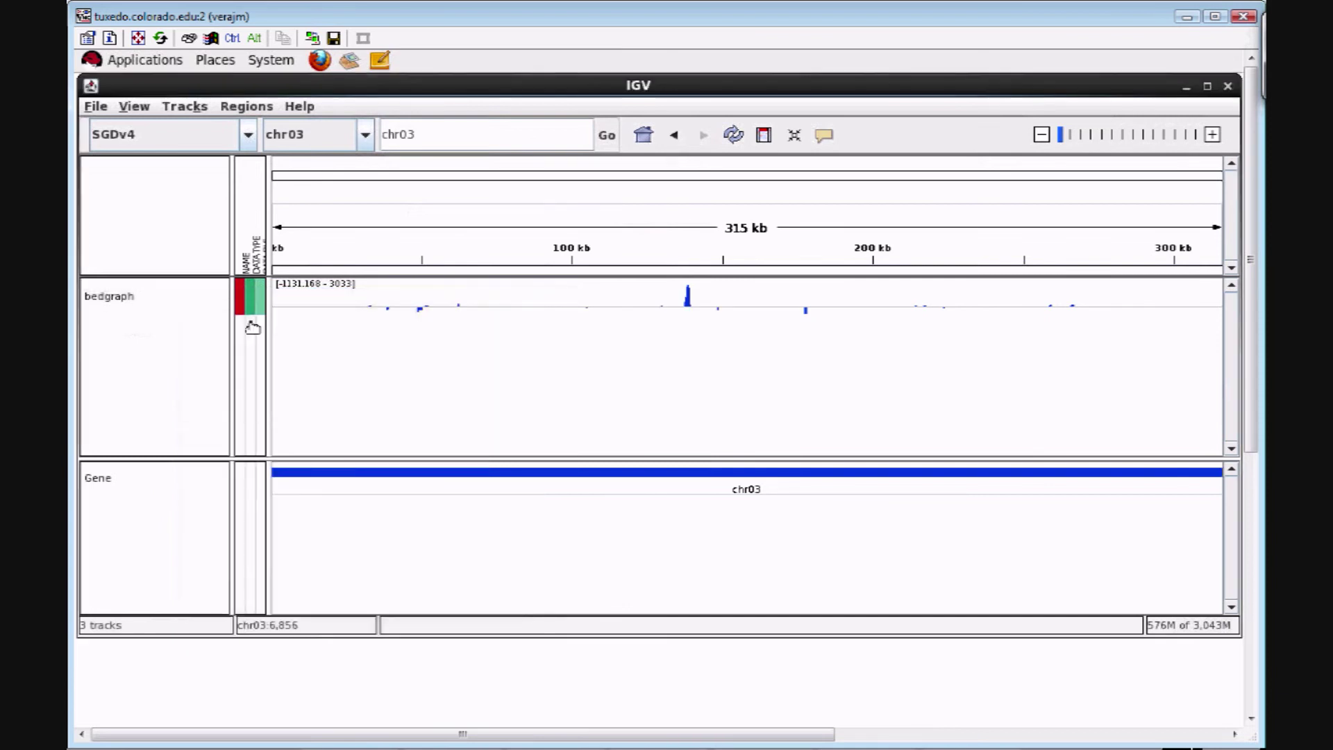
- Expand the Gene track and switch its display mode to Squished
right_click(186, 488)
left_click(209, 621)
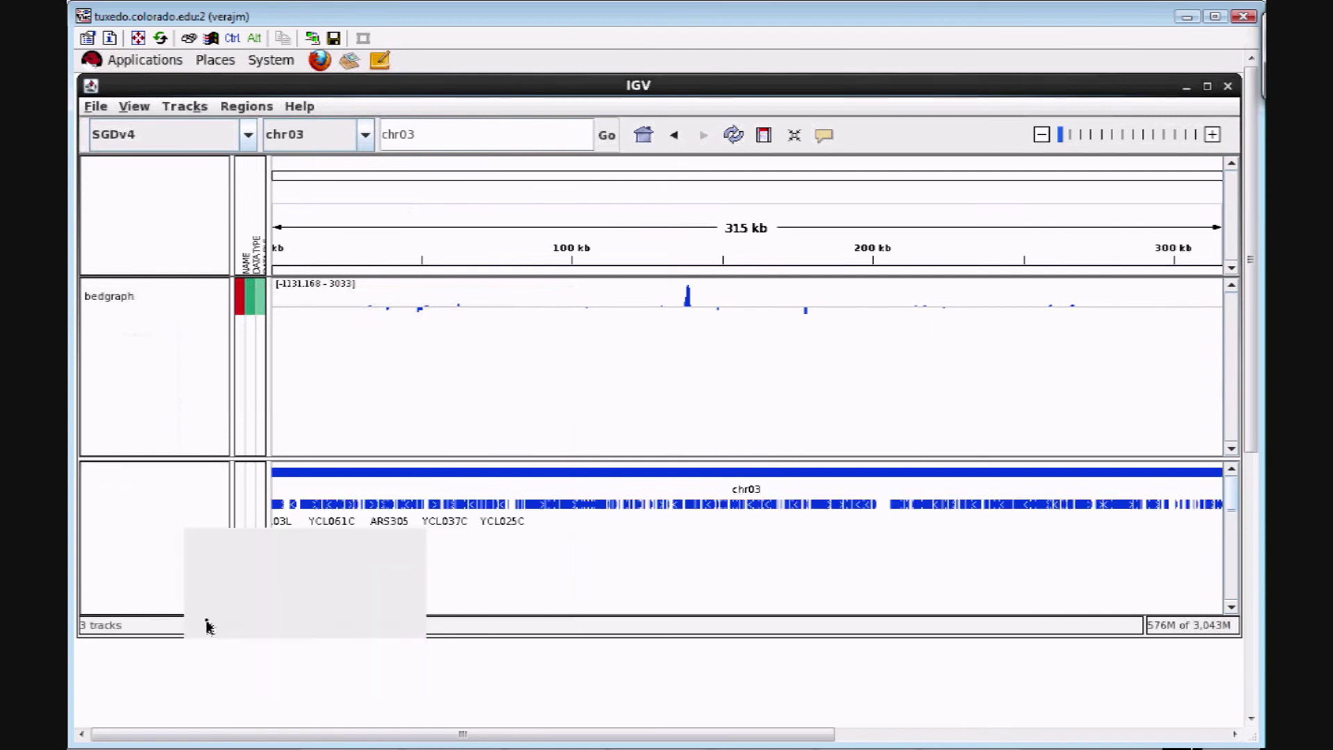
right_click(191, 499)
left_click(218, 625)
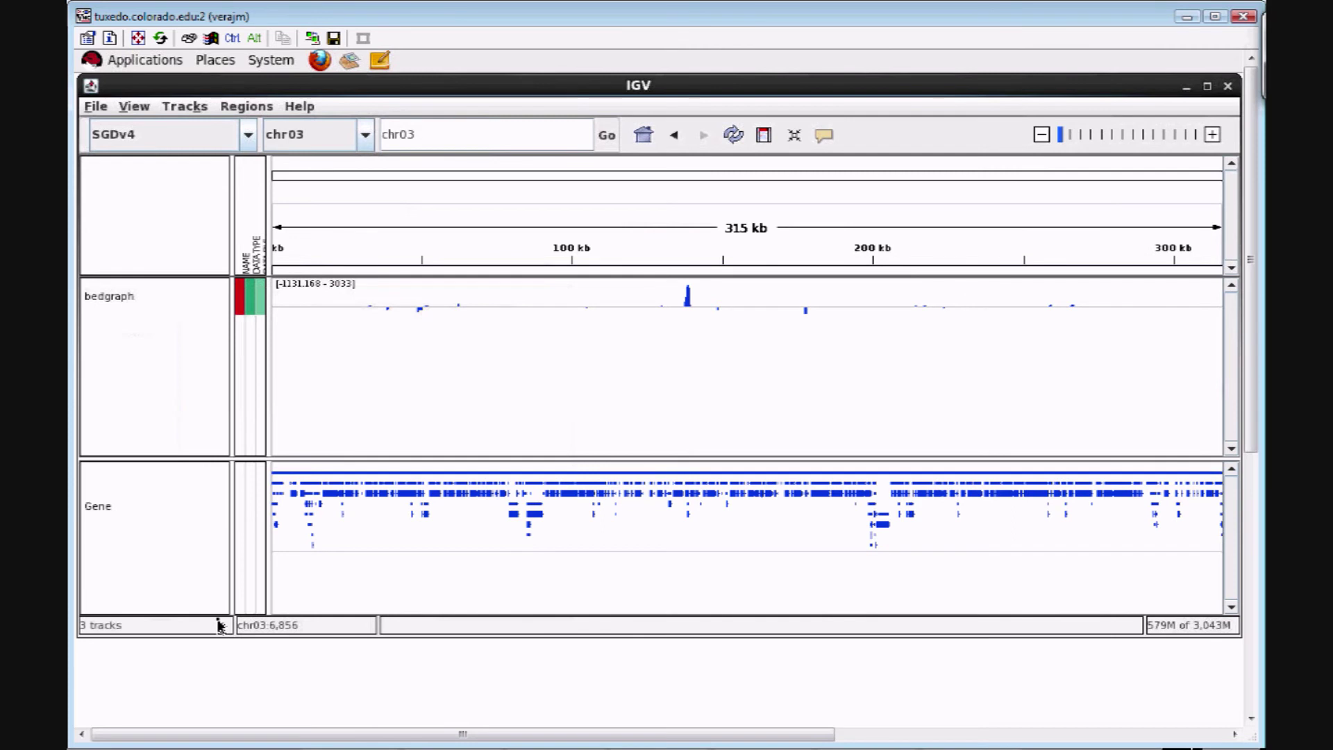
- Narrow the displayed locus to chr03:197,432-233,147 and set the bedgraph track's height to 125
left_click_drag(1021, 256, 831, 232)
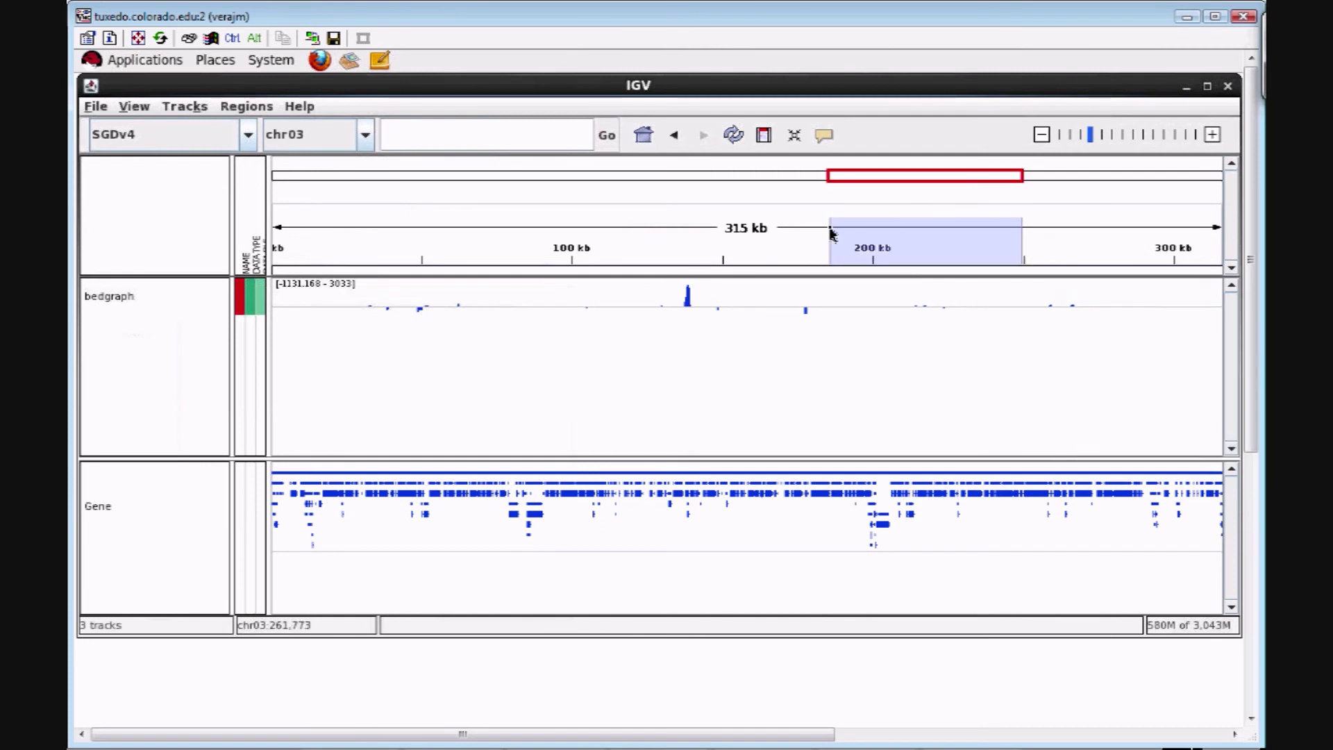
left_click_drag(976, 242, 453, 214)
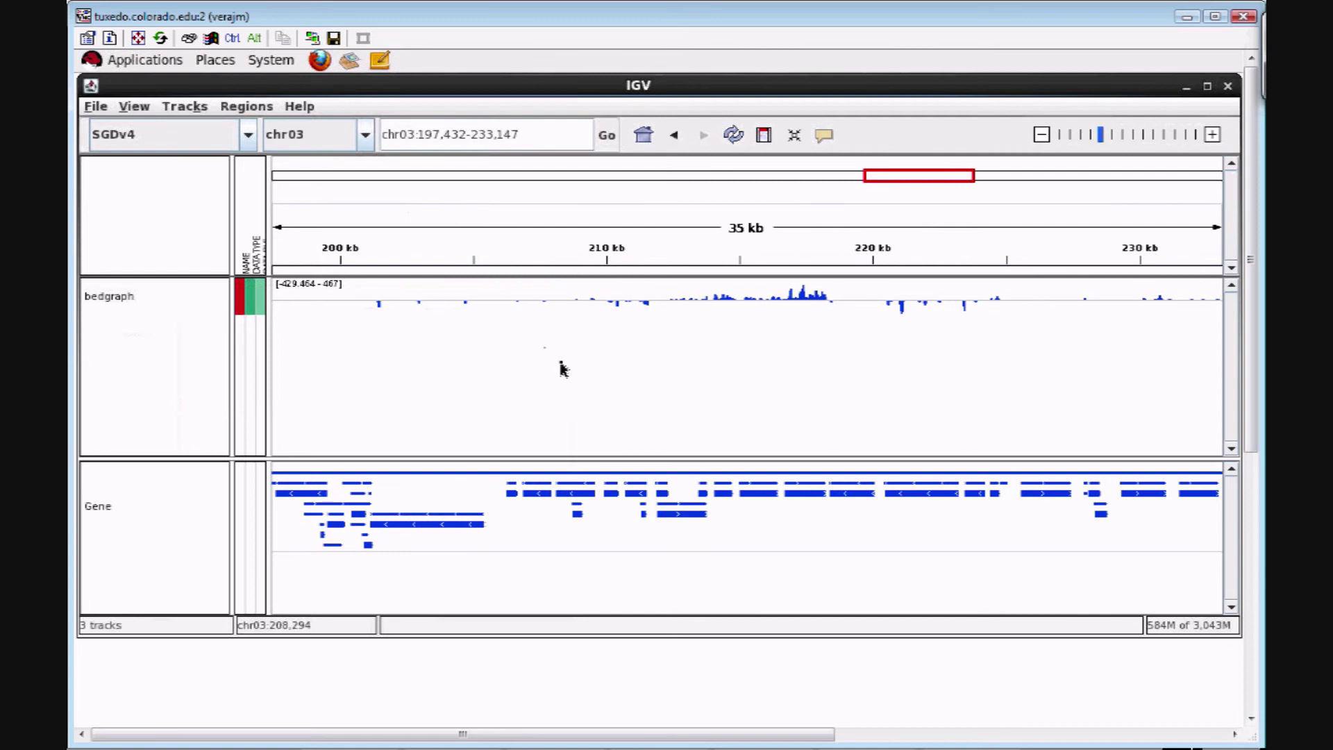
mouse_move(614, 314)
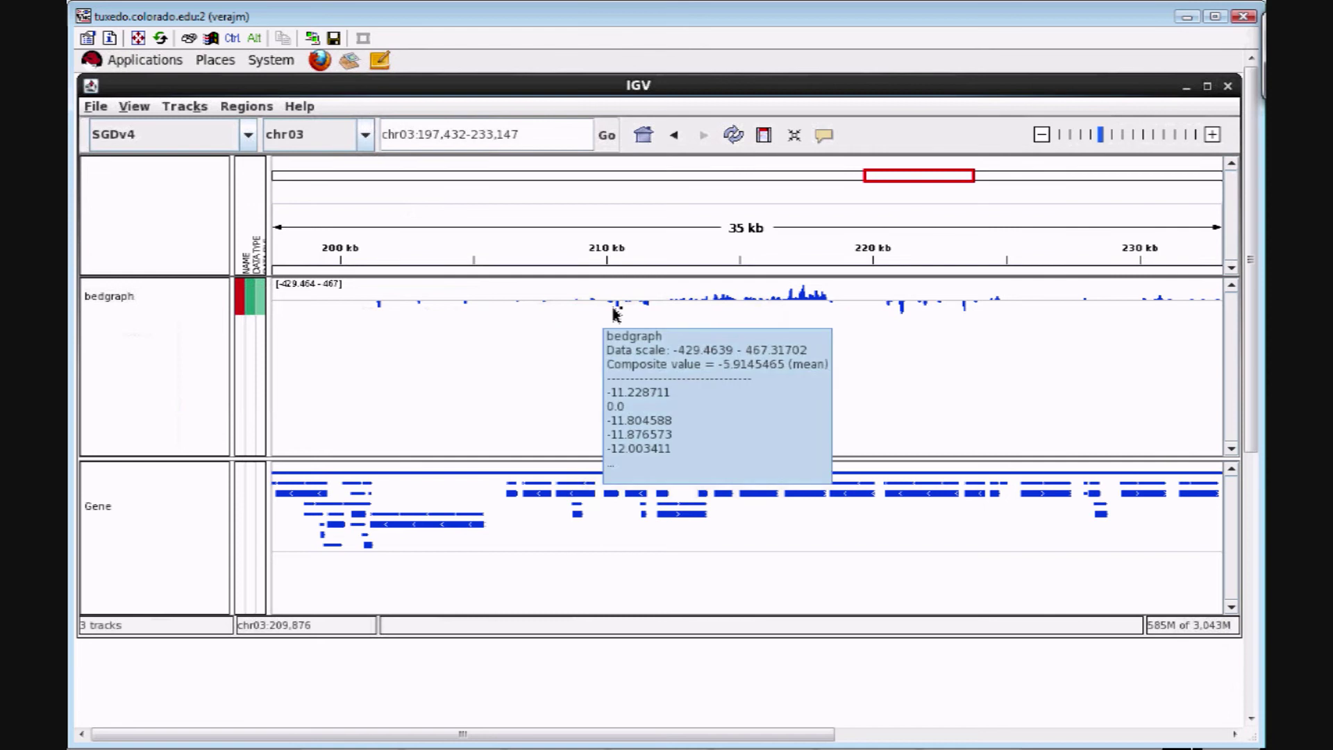
right_click(633, 314)
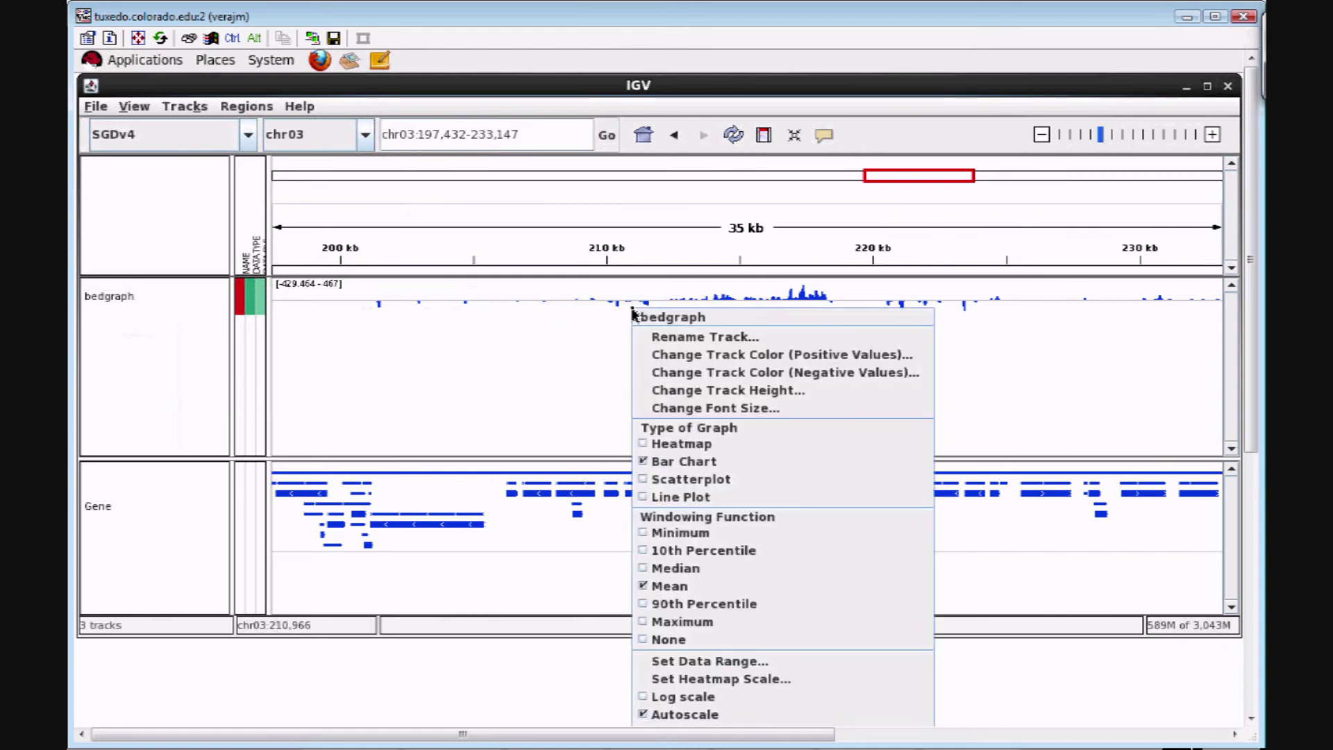
left_click(656, 387)
type("125")
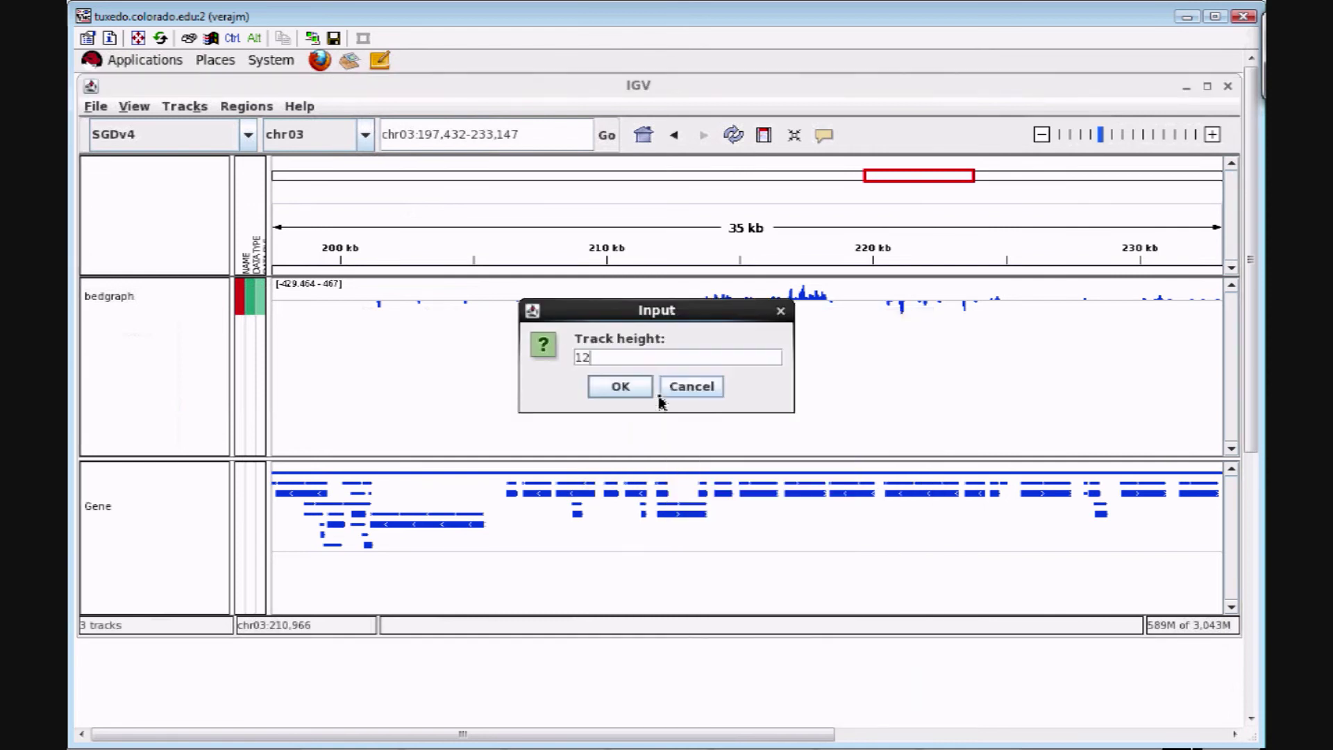
key("Return")
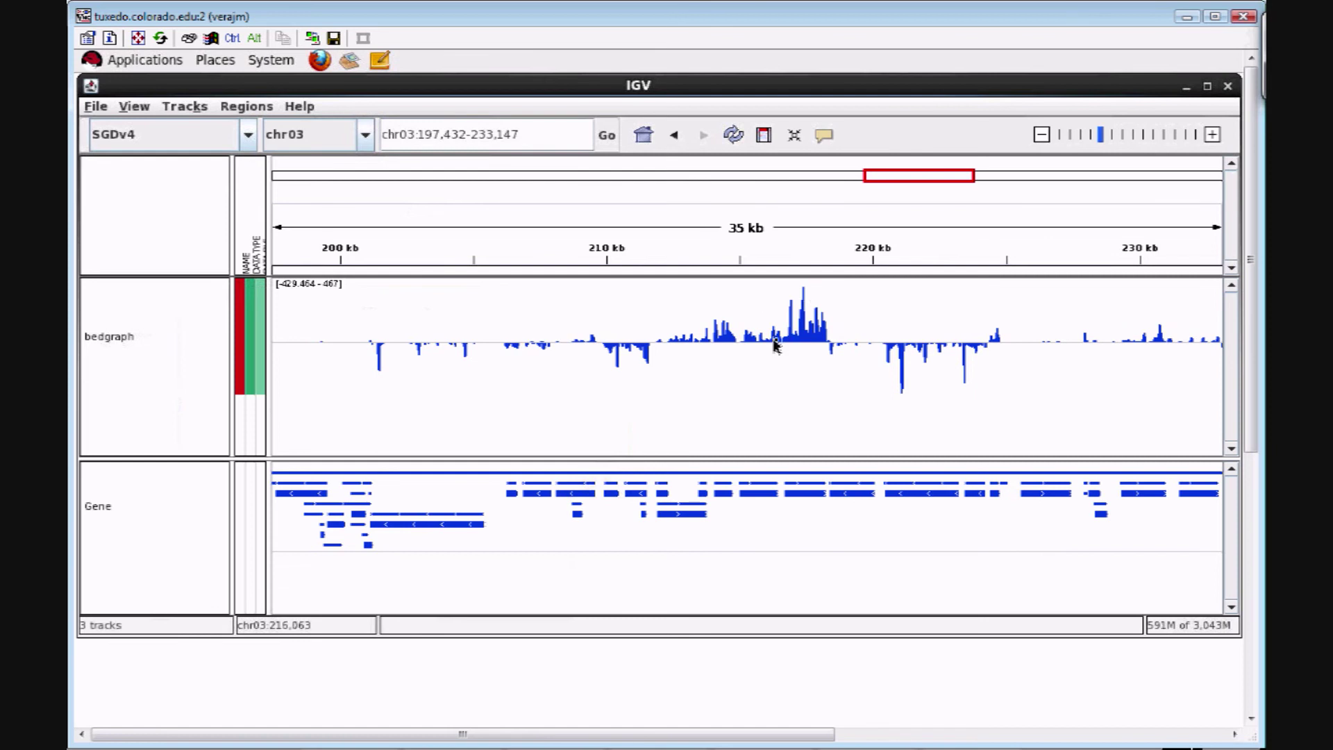
- Change the bedgraph track's color for positive values to dark red (204, 0, 0)
mouse_move(816, 332)
right_click(870, 313)
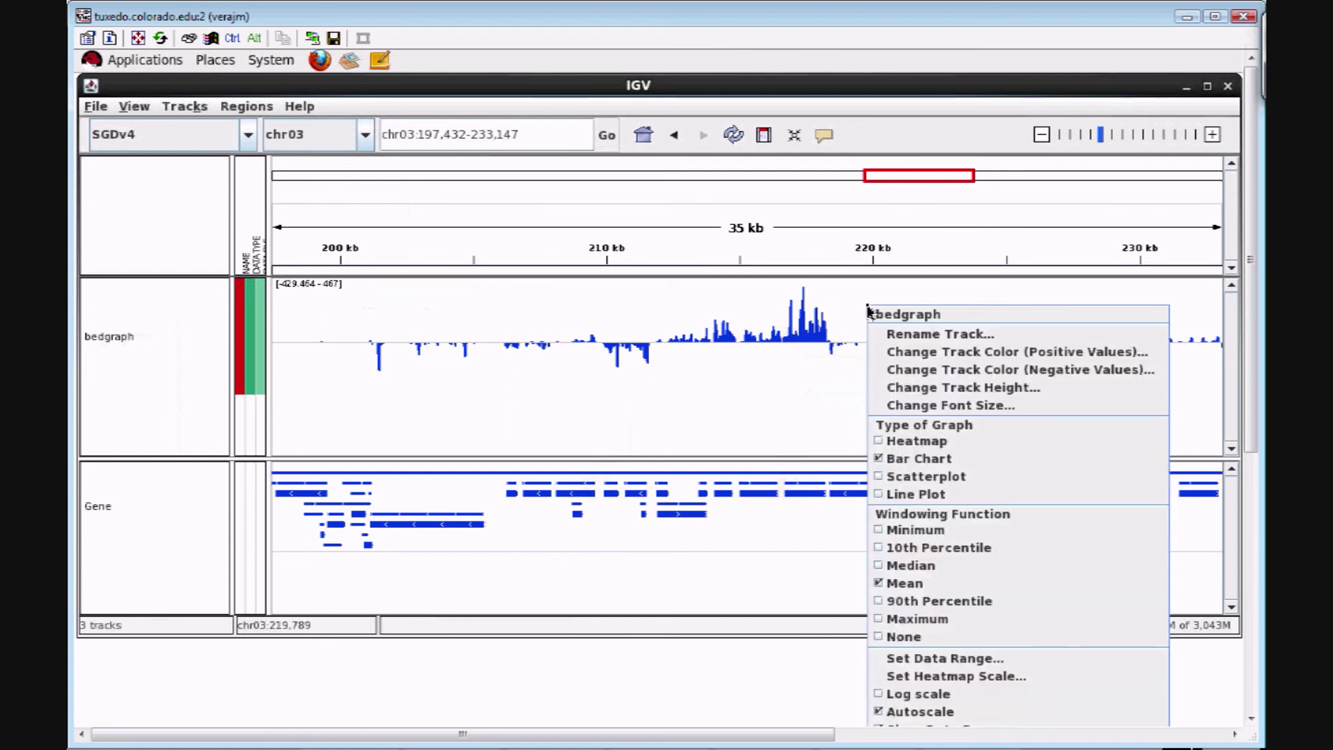
left_click(876, 352)
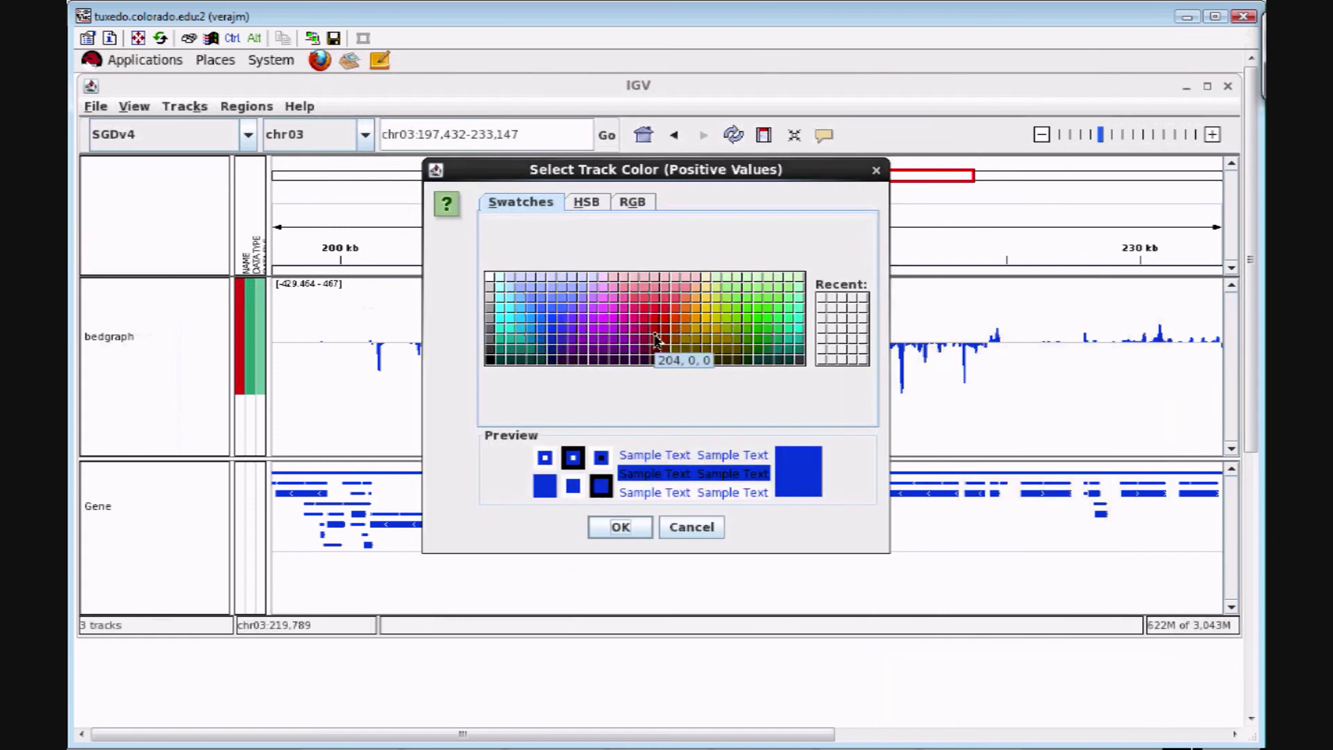
left_click(656, 340)
left_click(634, 528)
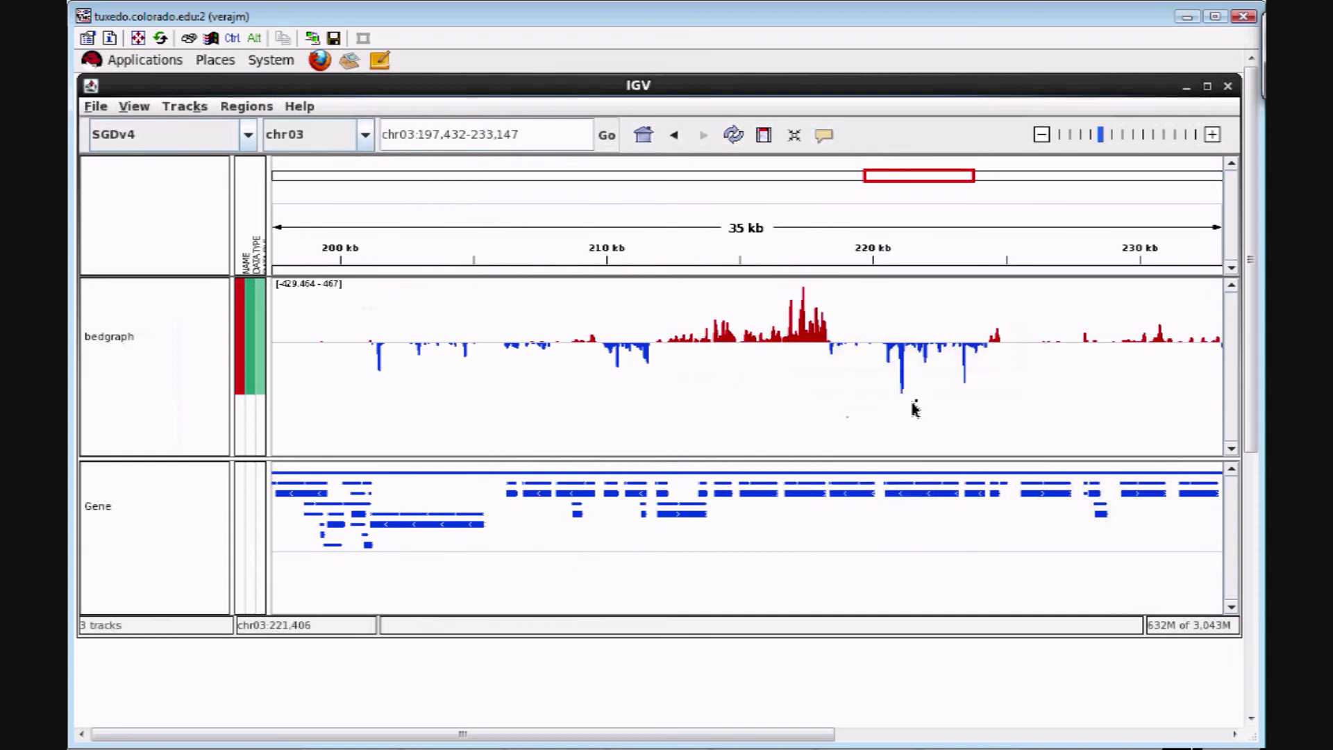
- Set the bedgraph track's data range to a minimum of -450 and a maximum of 450
mouse_move(929, 400)
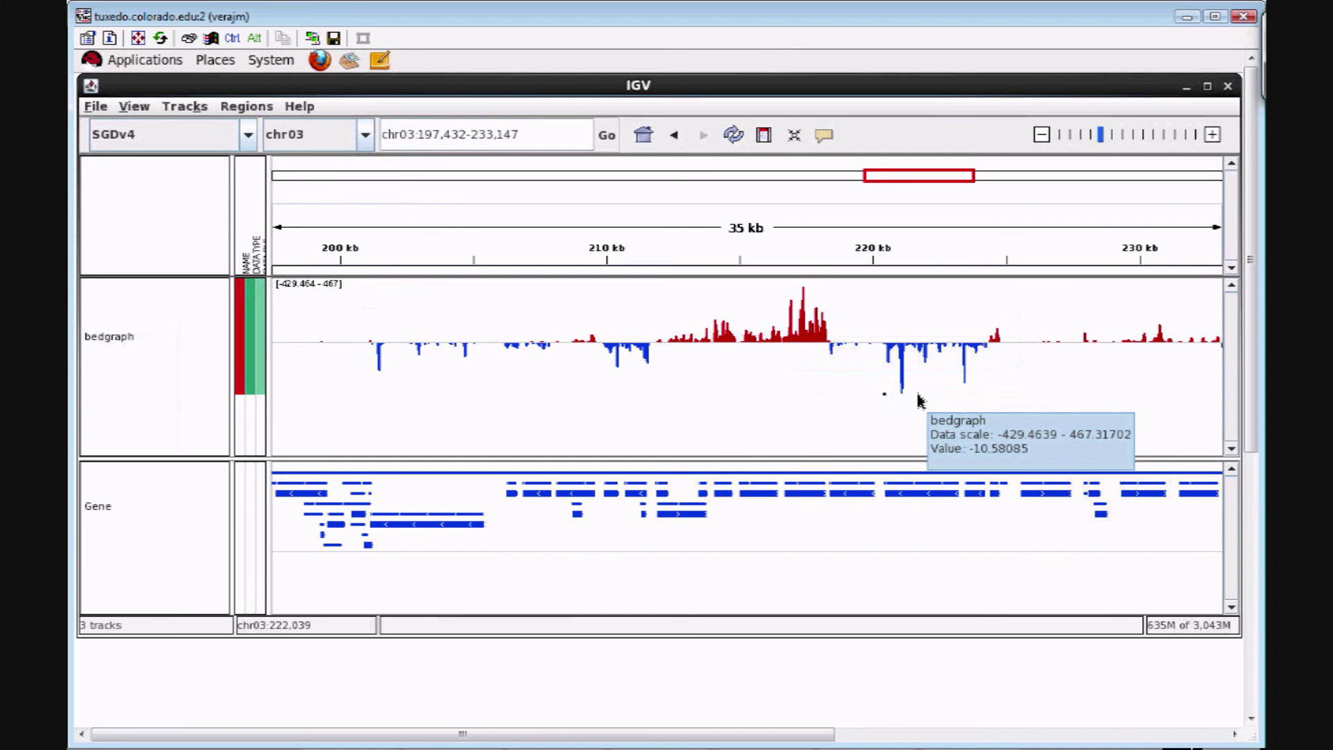
mouse_move(333, 381)
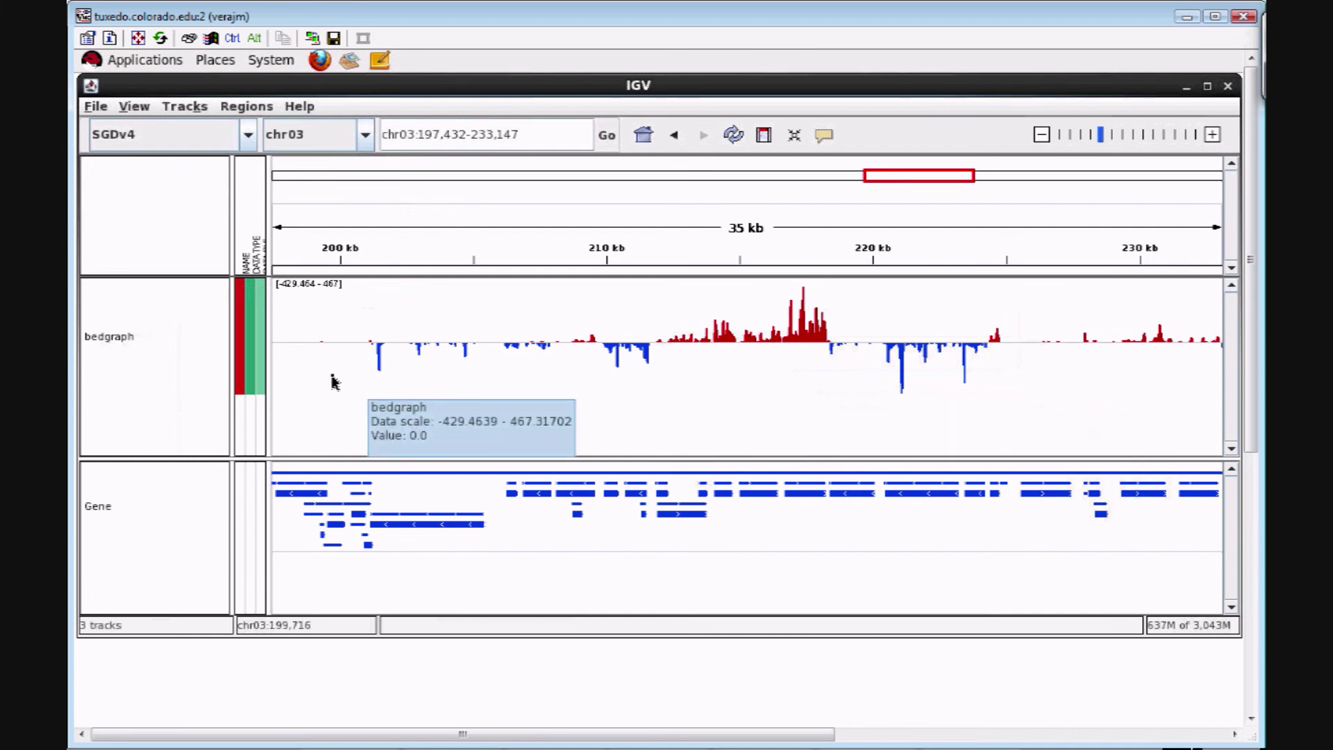
right_click(333, 300)
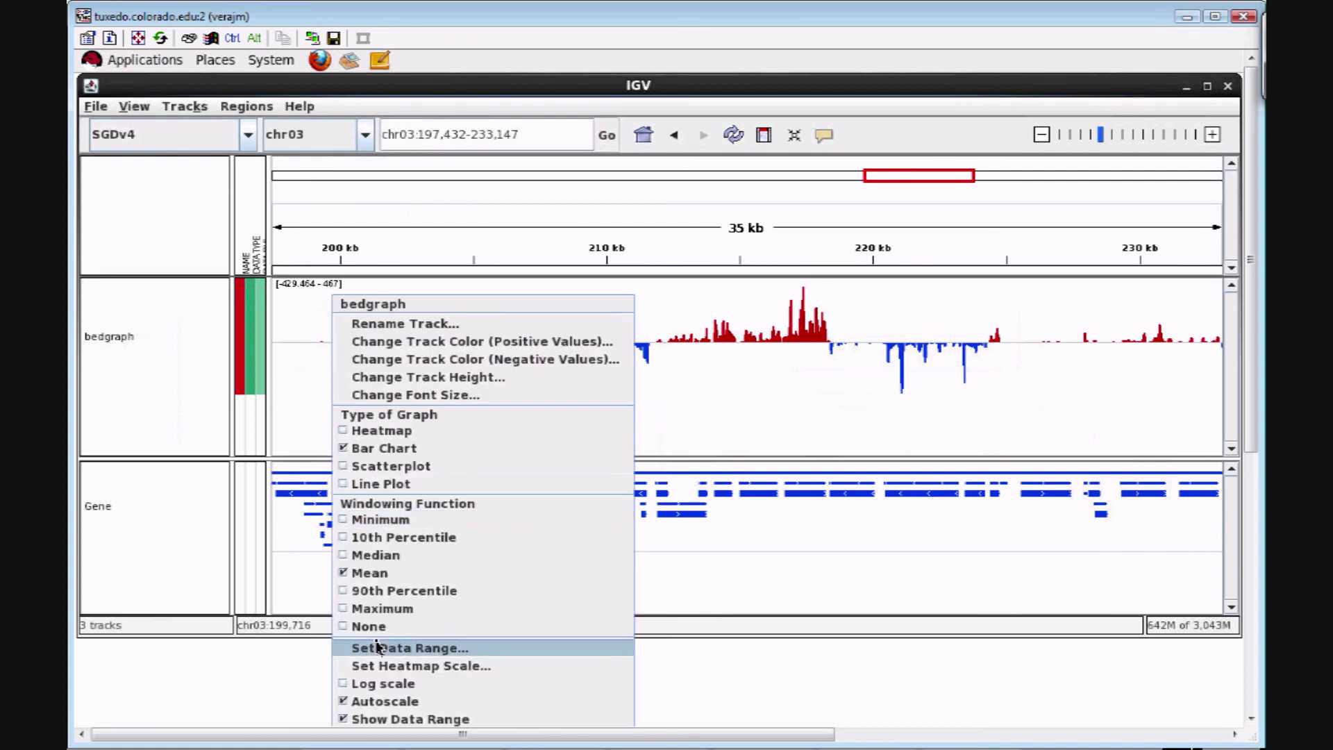
left_click(377, 648)
key("BackSpace")
key("BackSpace")
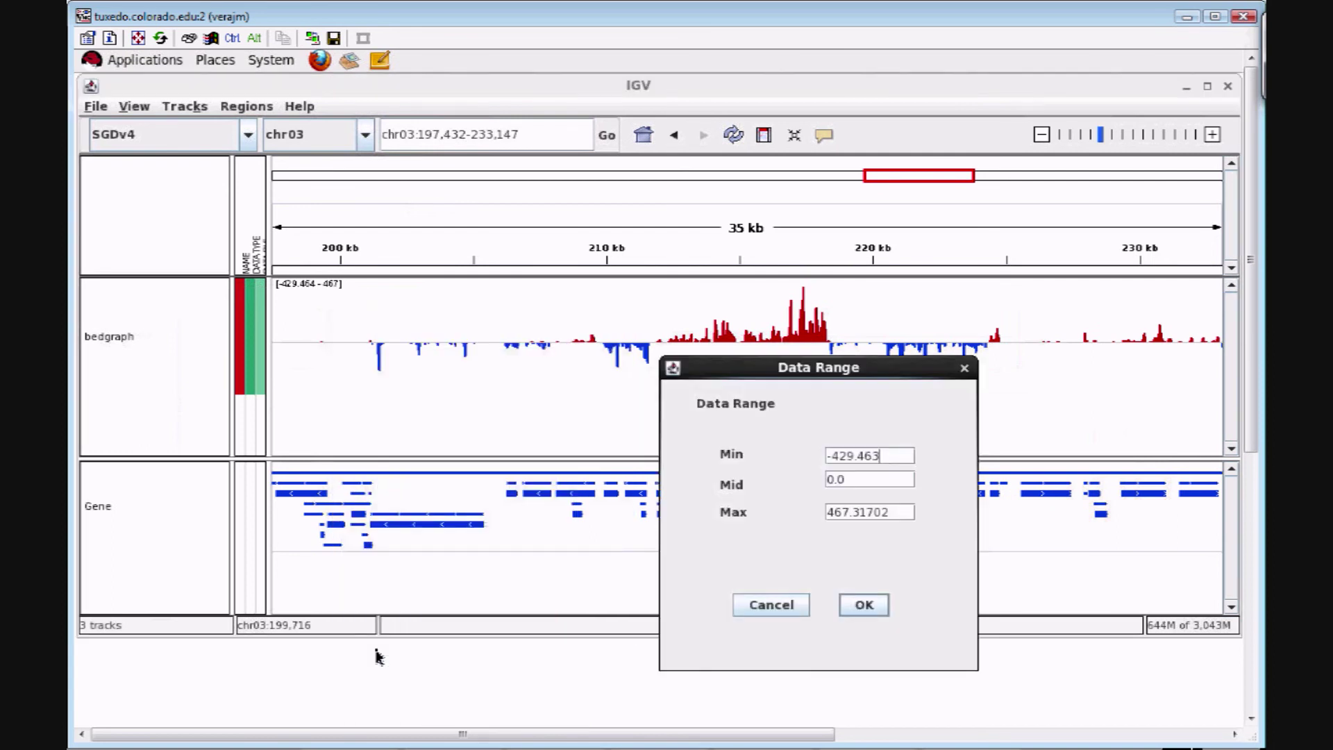
key("BackSpace")
key("BackSpace")
key("BackSpace")
key("BackSpace")
key("BackSpace")
type("50")
key("Tab")
key("Tab")
key("BackSpace")
key("BackSpace")
key("BackSpace")
key("BackSpace")
key("BackSpace")
key("BackSpace")
key("BackSpace")
key("BackSpace")
type("50")
key("Tab")
key("Tab")
key("Return")
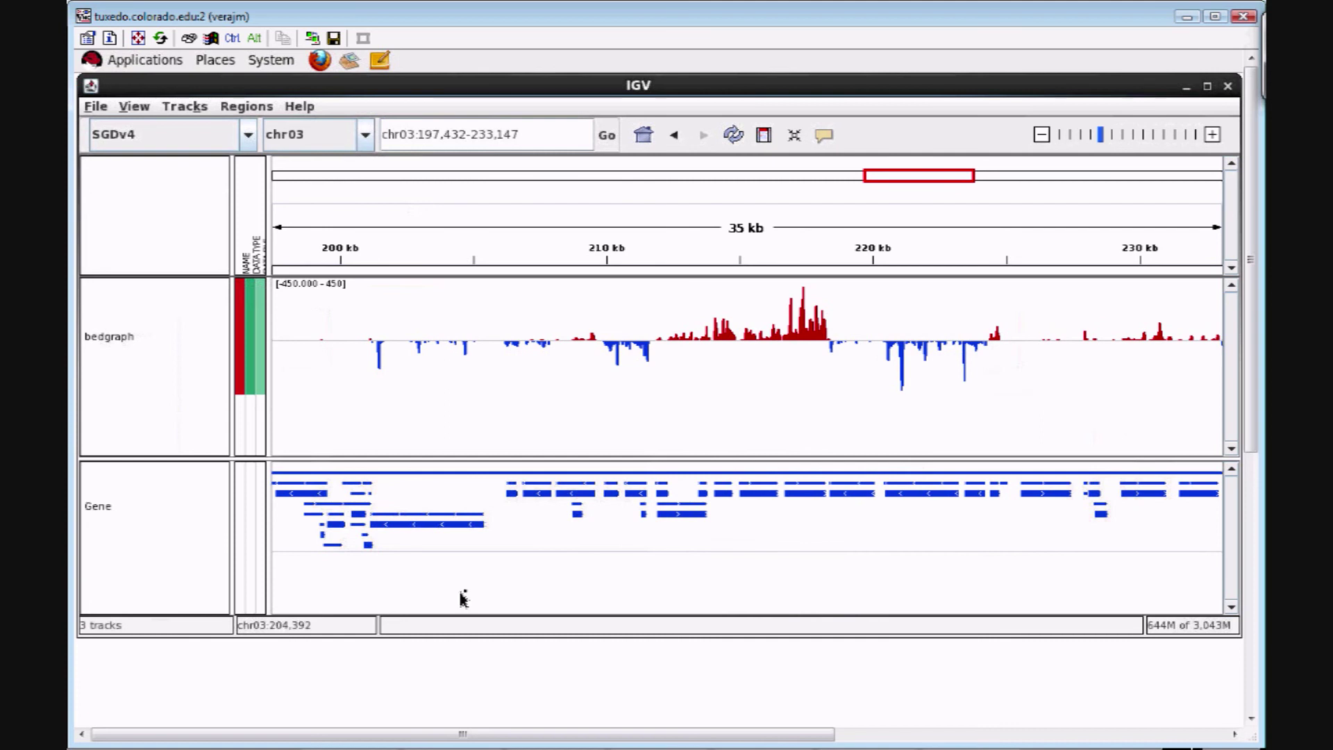
- Change the Gene track's color to black
mouse_move(584, 517)
right_click(601, 511)
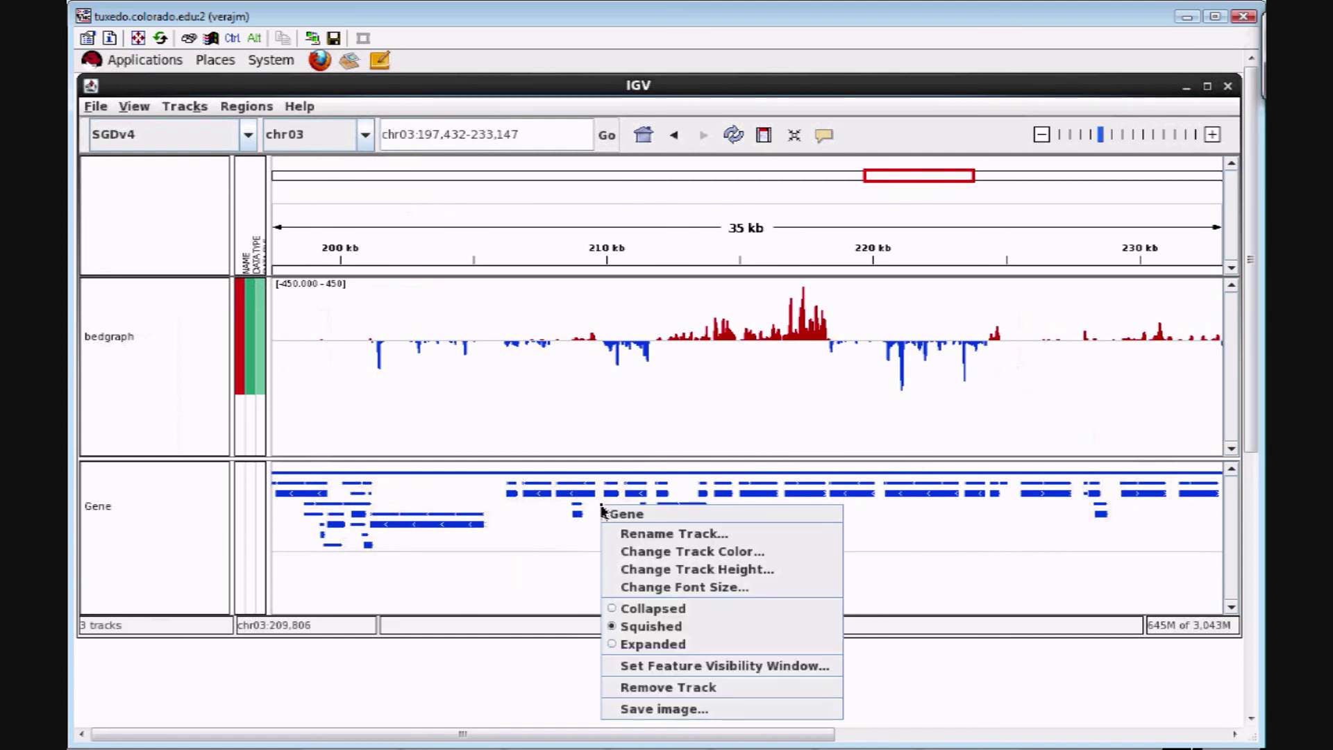
left_click(631, 553)
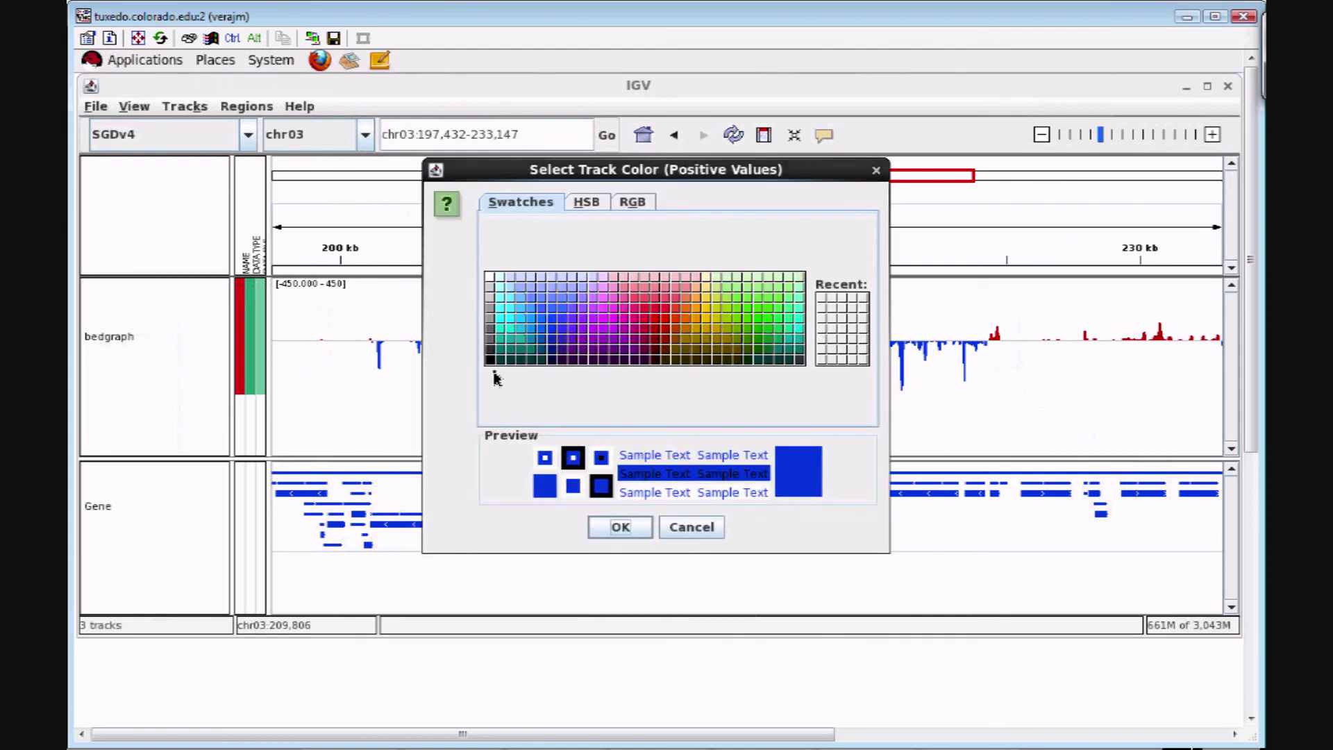
left_click(488, 360)
left_click(613, 527)
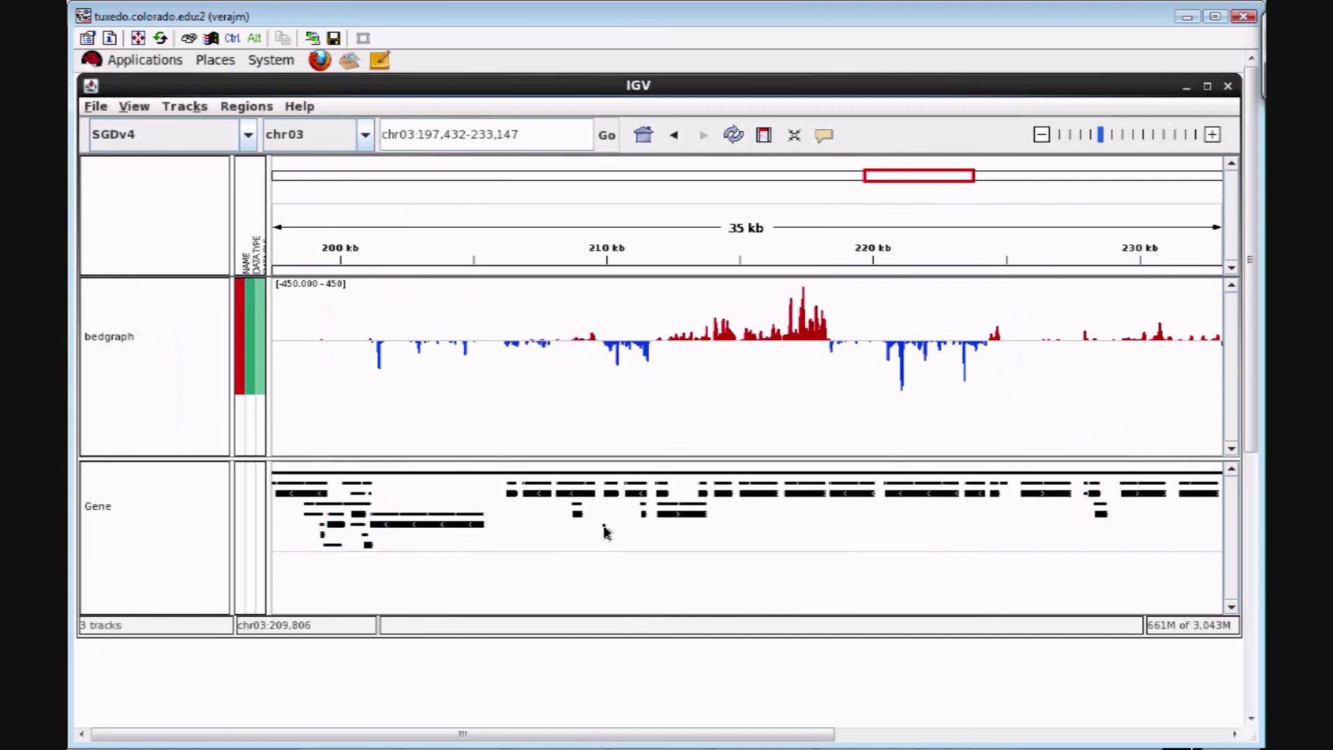
- Load the SGDv4.Nrd1-Nab3.bed file from the HMM folder as a new track
left_click(104, 109)
left_click(104, 129)
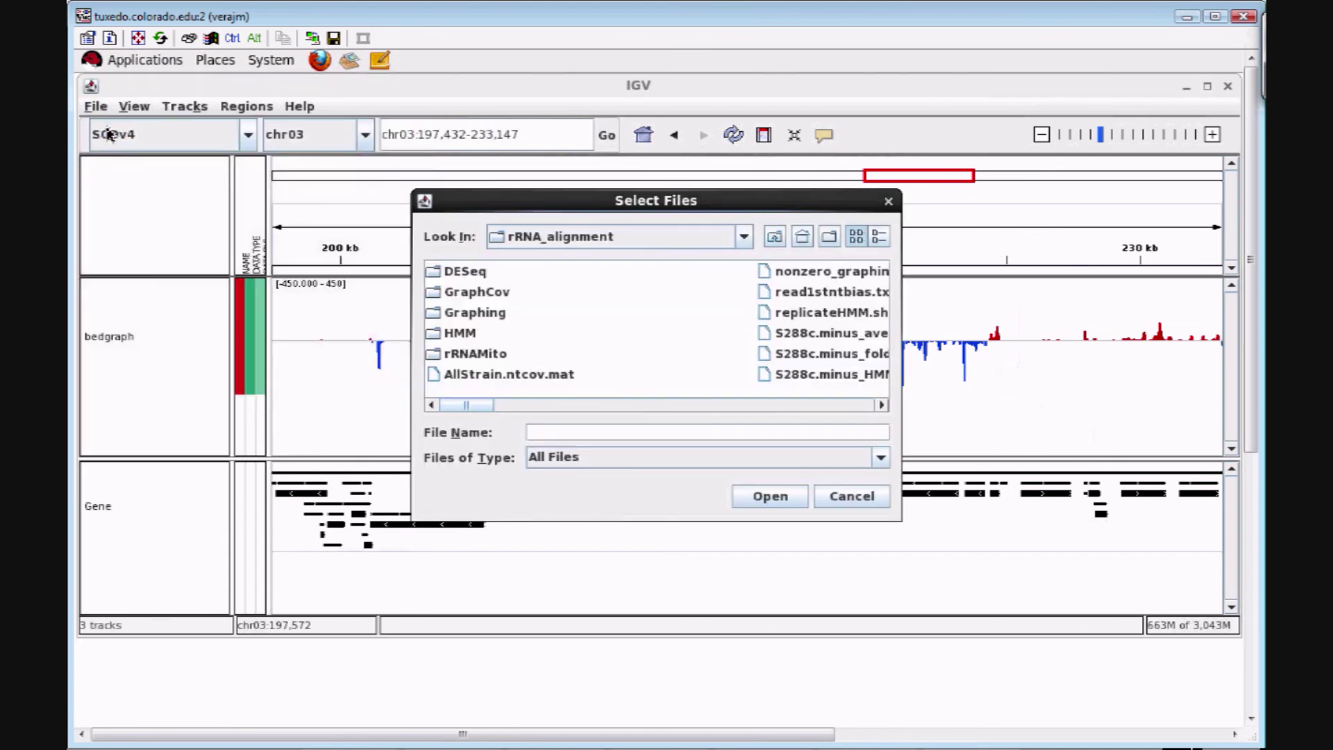
double_click(461, 335)
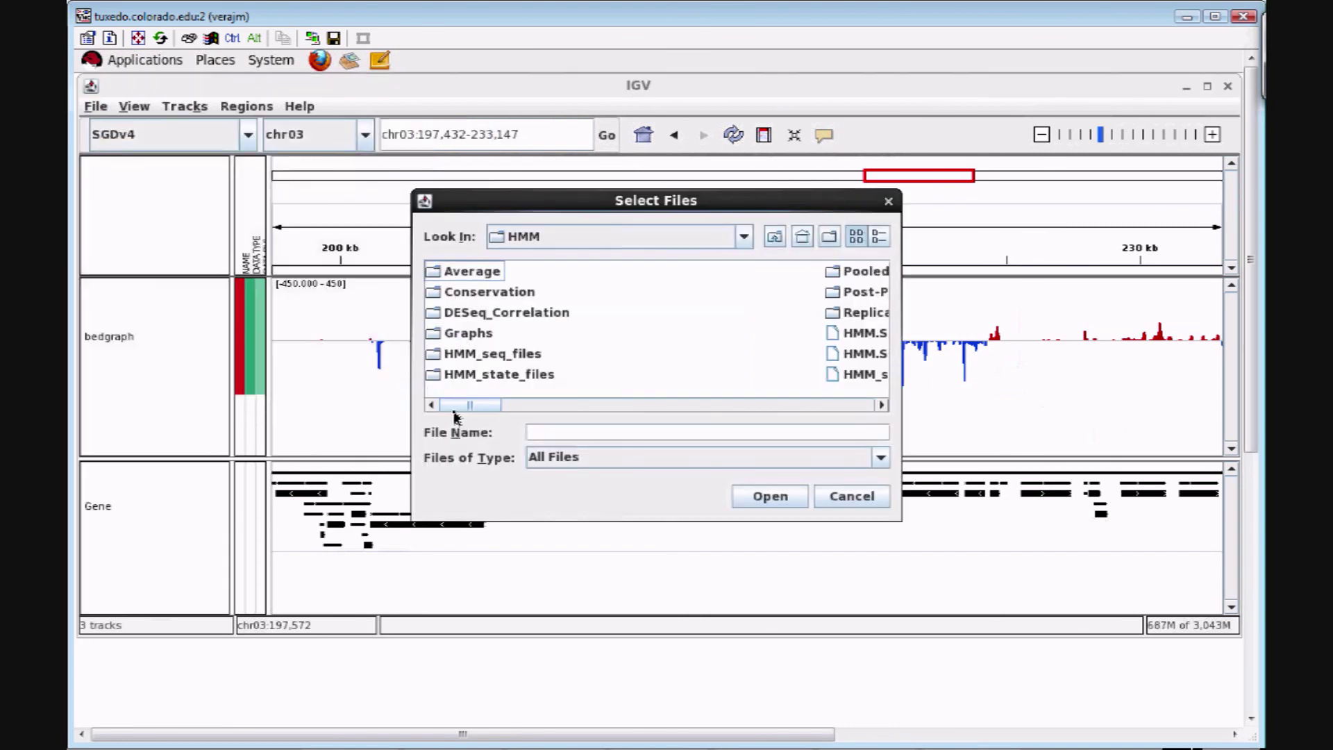
left_click_drag(456, 412, 906, 436)
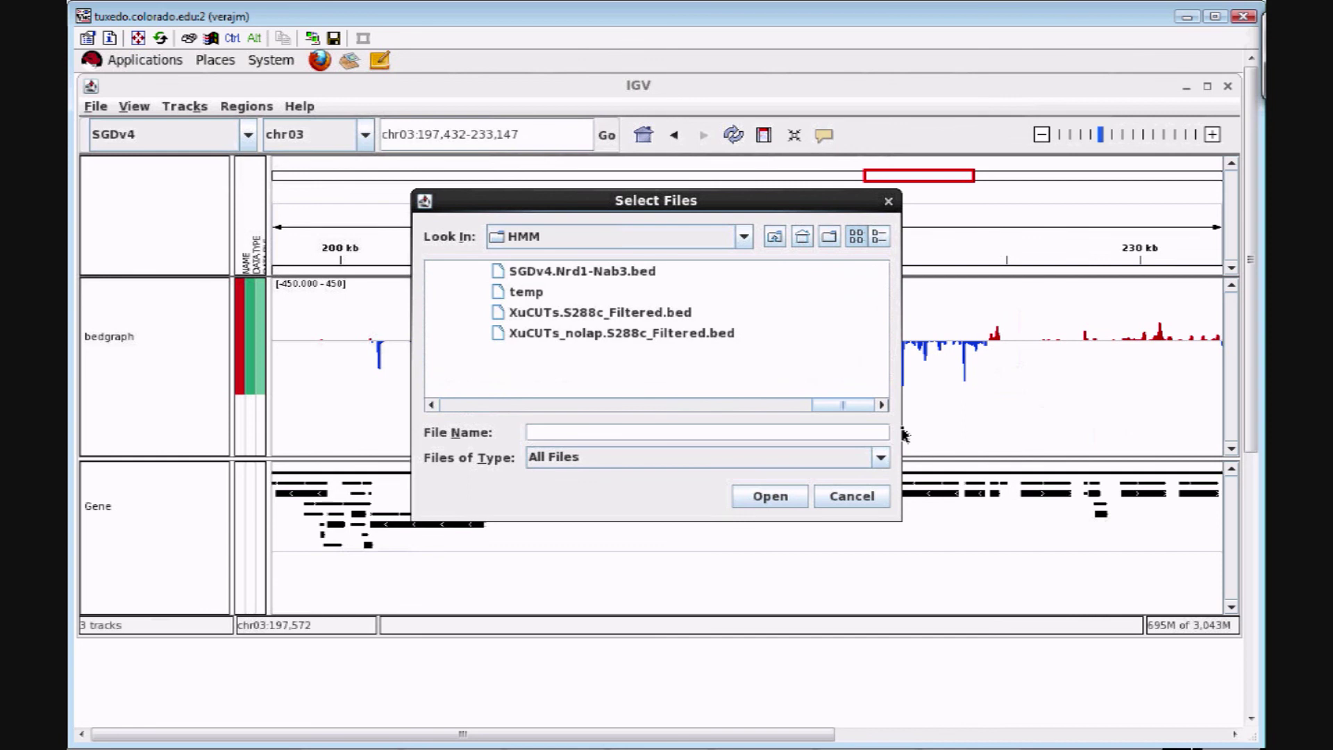
double_click(602, 273)
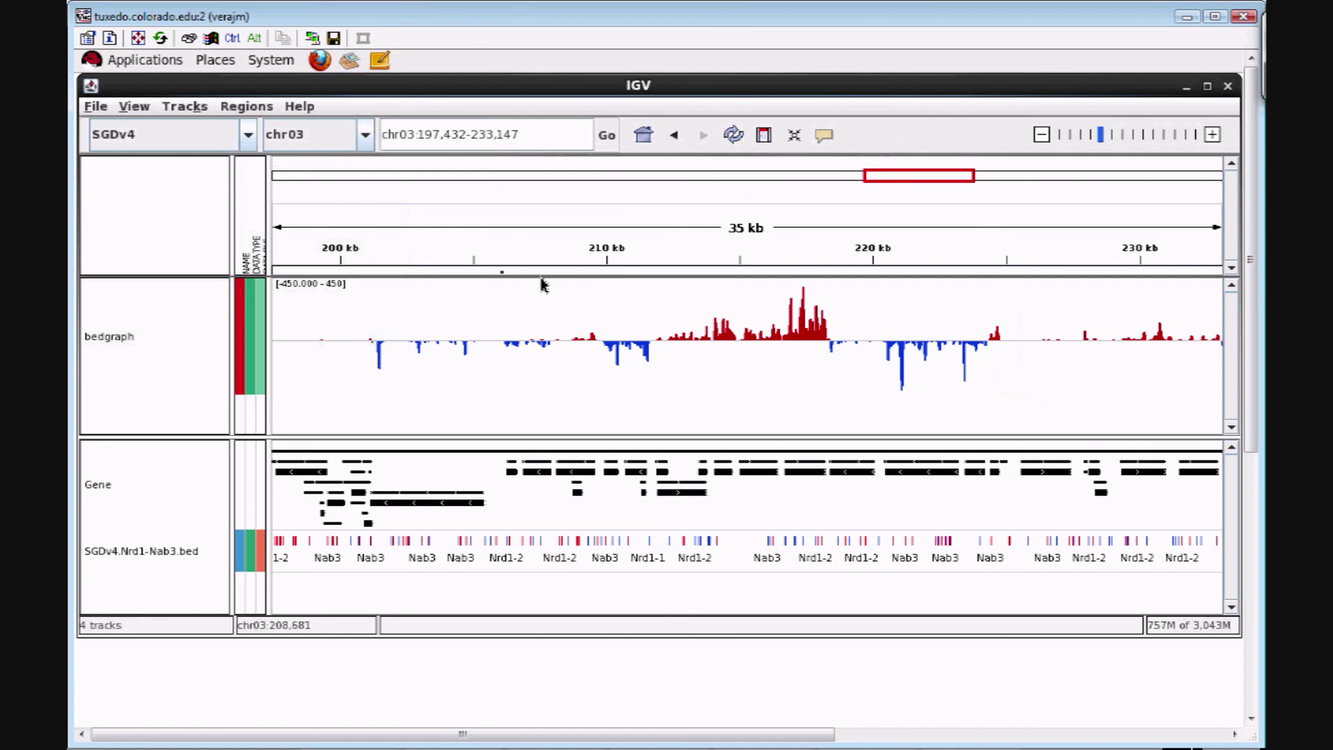
- Save the current session over the existing example.xml file in the igv folder
left_click(104, 108)
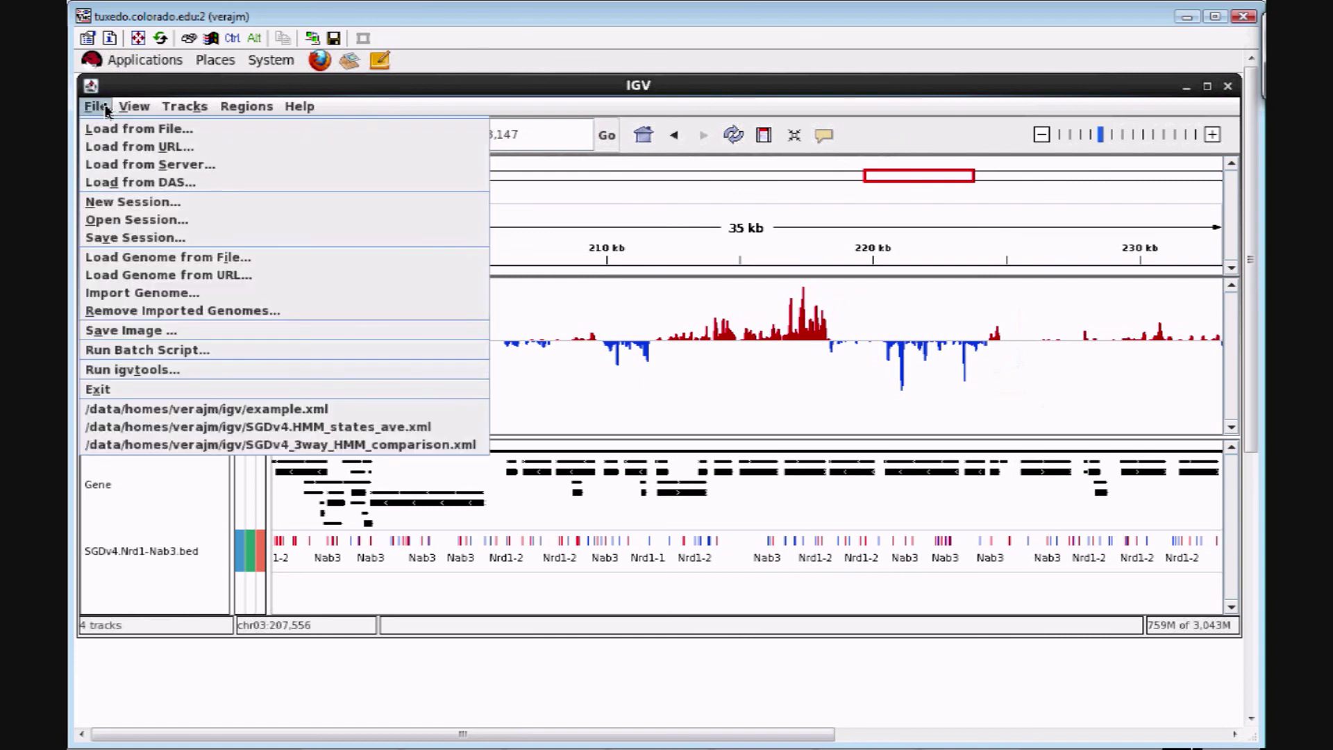
left_click(116, 239)
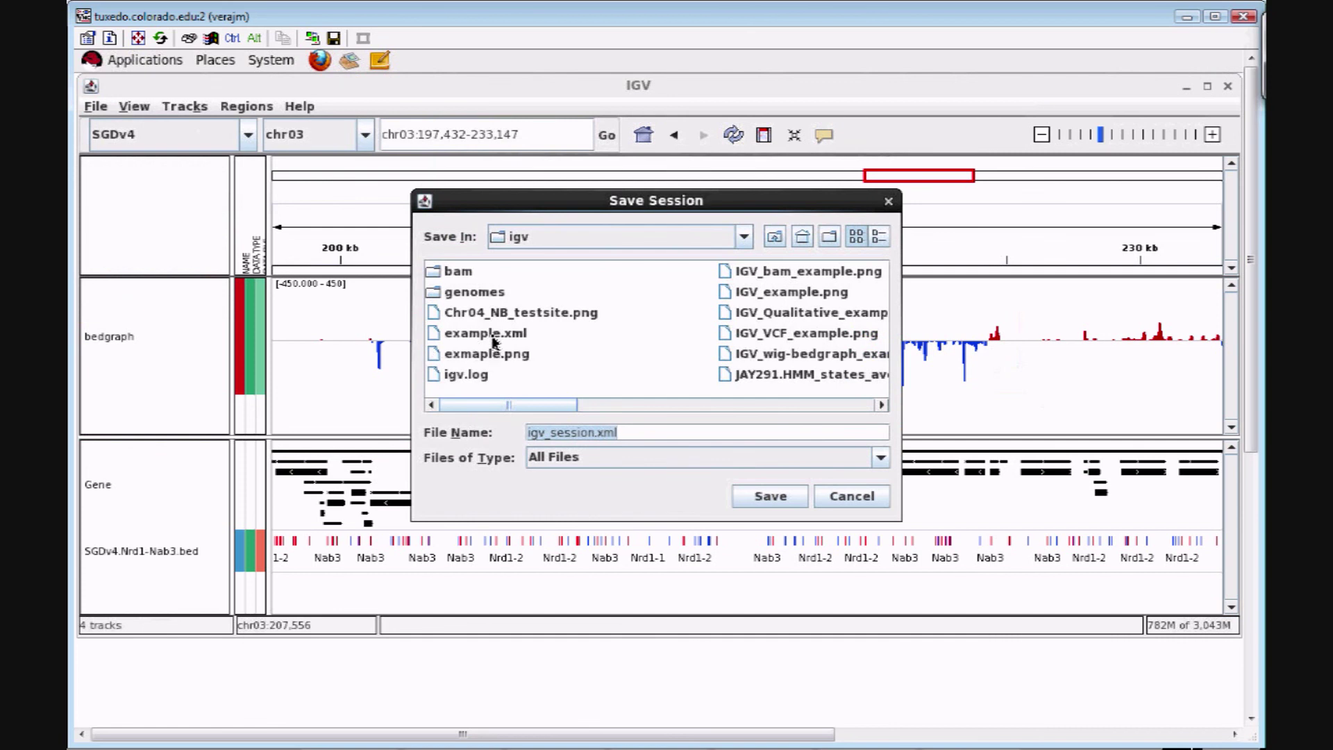
left_click(495, 340)
left_click(769, 496)
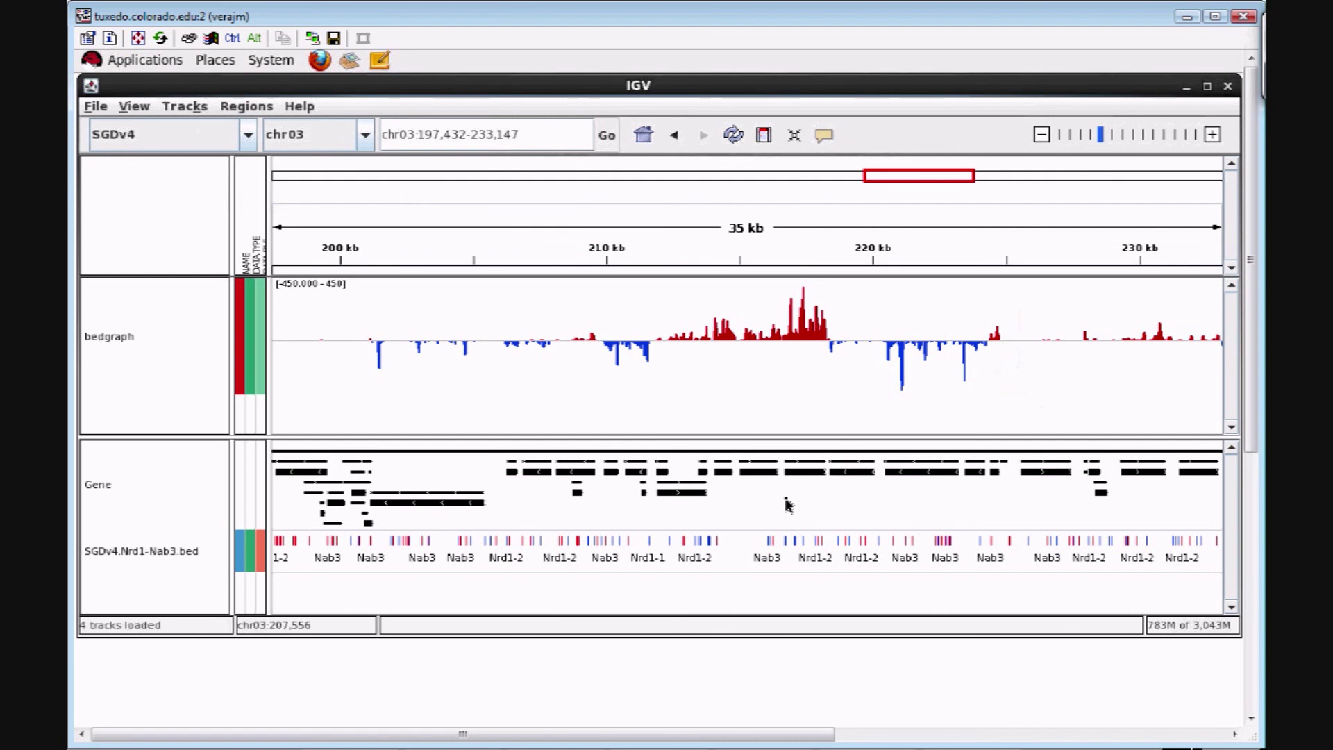
left_click(97, 107)
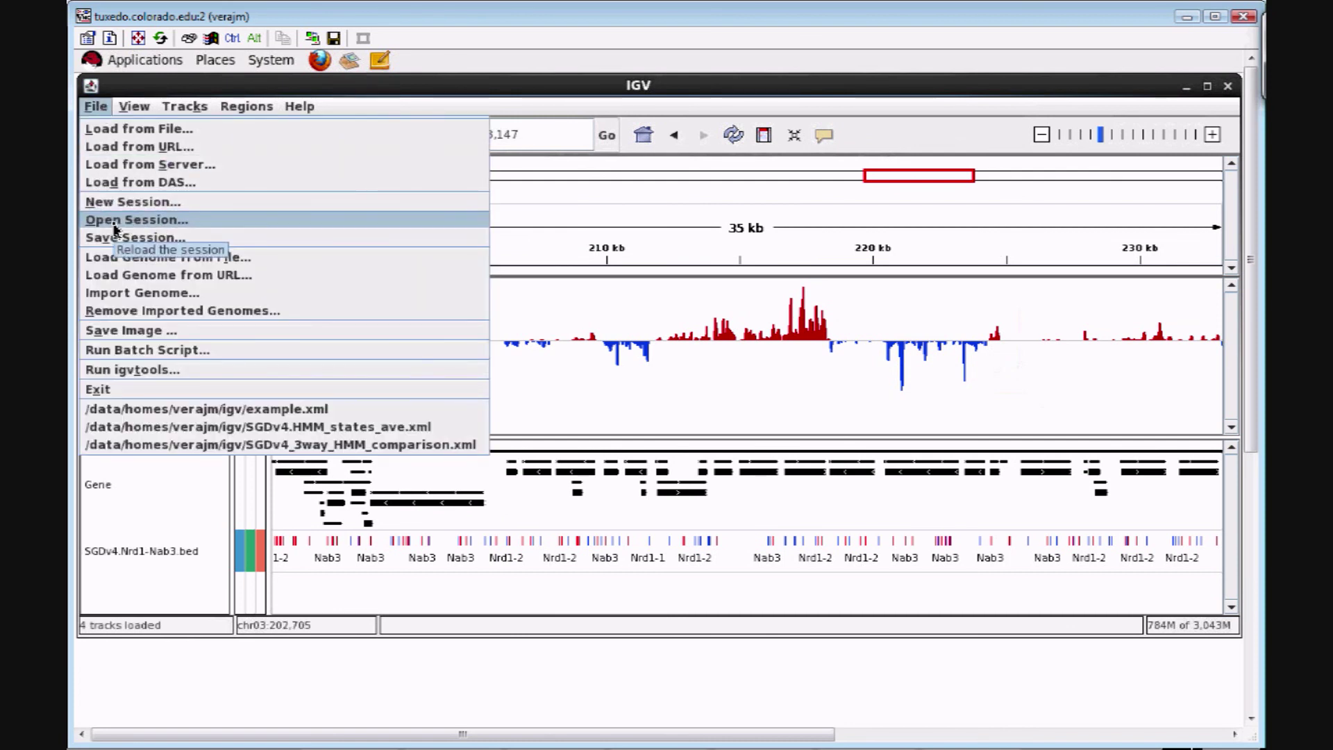
left_click(555, 370)
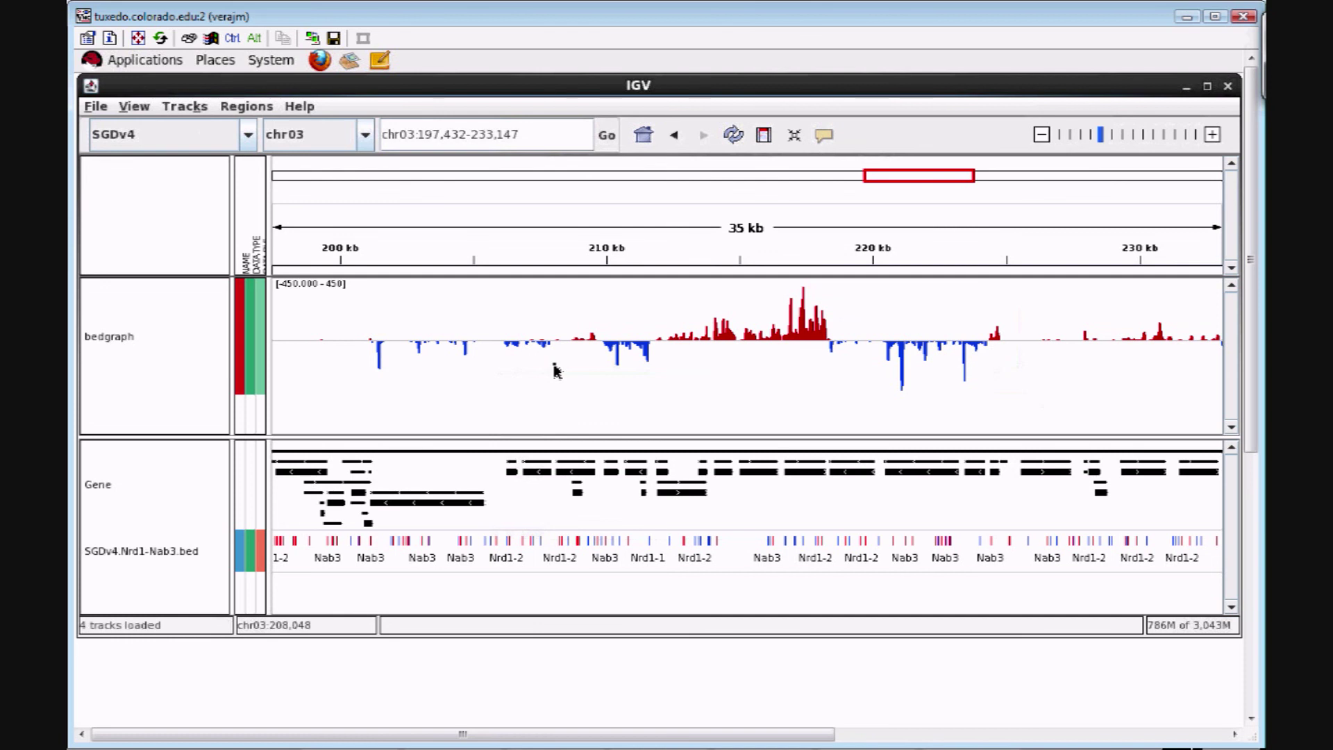
- Save an image of the current view over the existing exmaple.png file in the igv folder
left_click(94, 107)
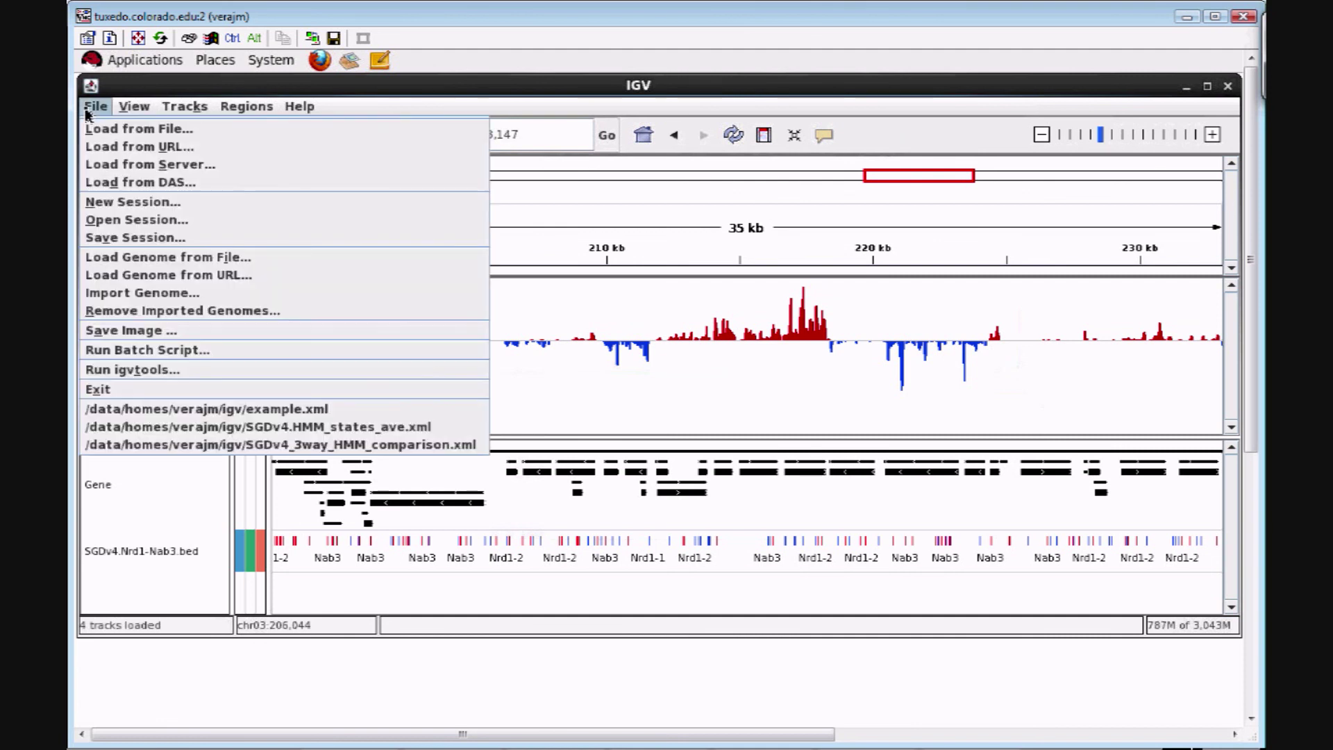
left_click(144, 335)
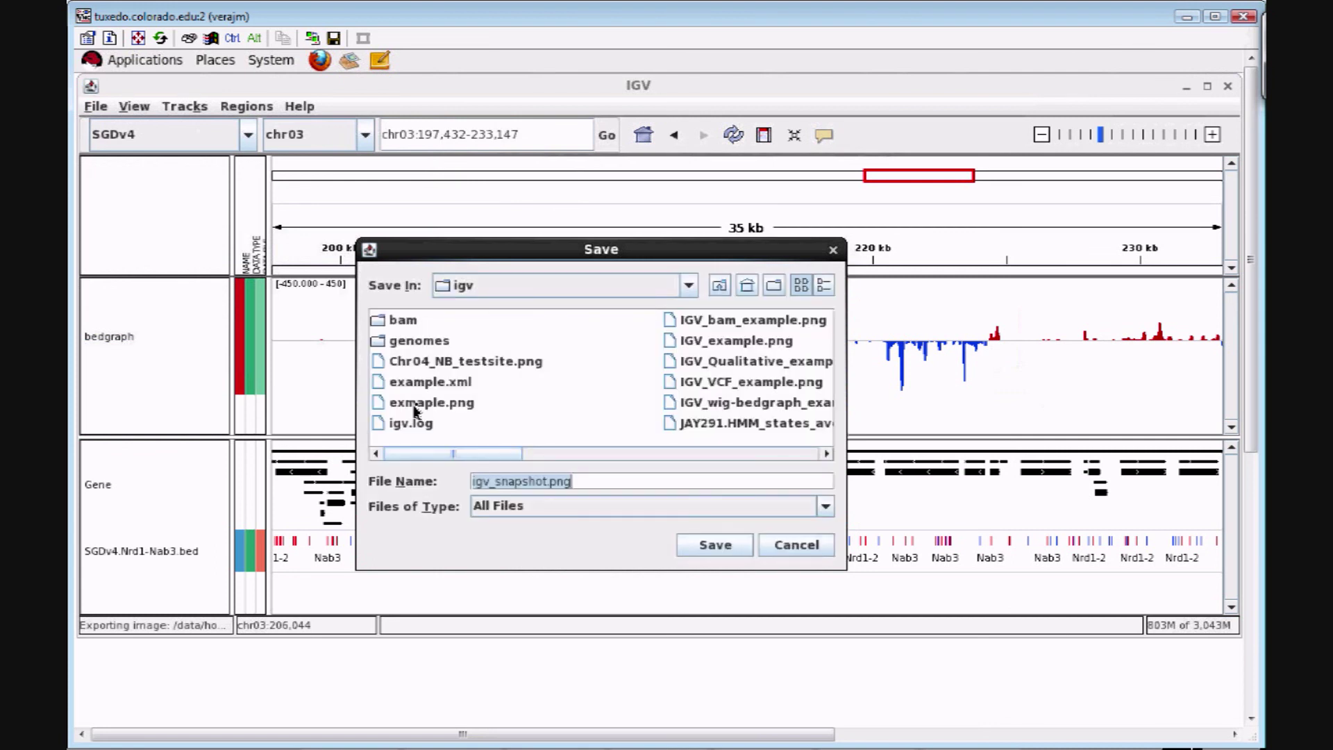
left_click(424, 402)
left_click(715, 544)
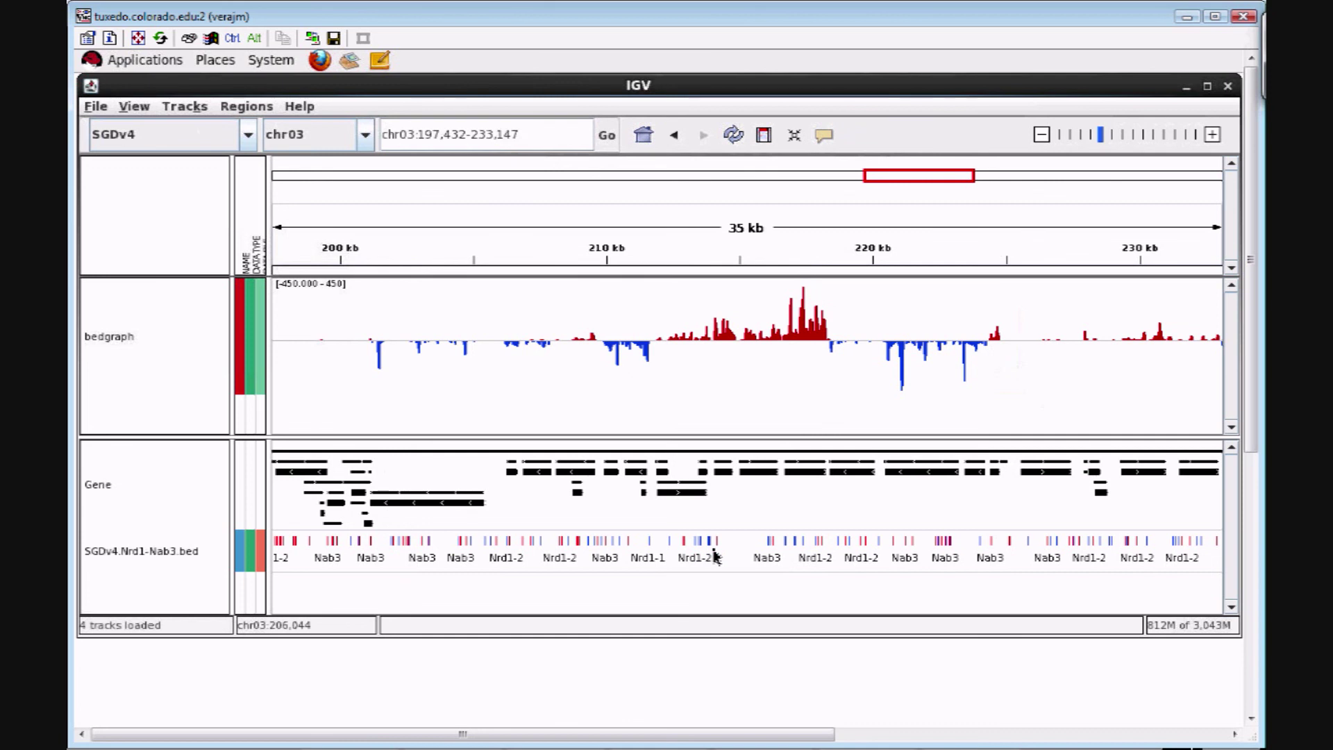
- Open the options for the bedgraph track
right_click(939, 304)
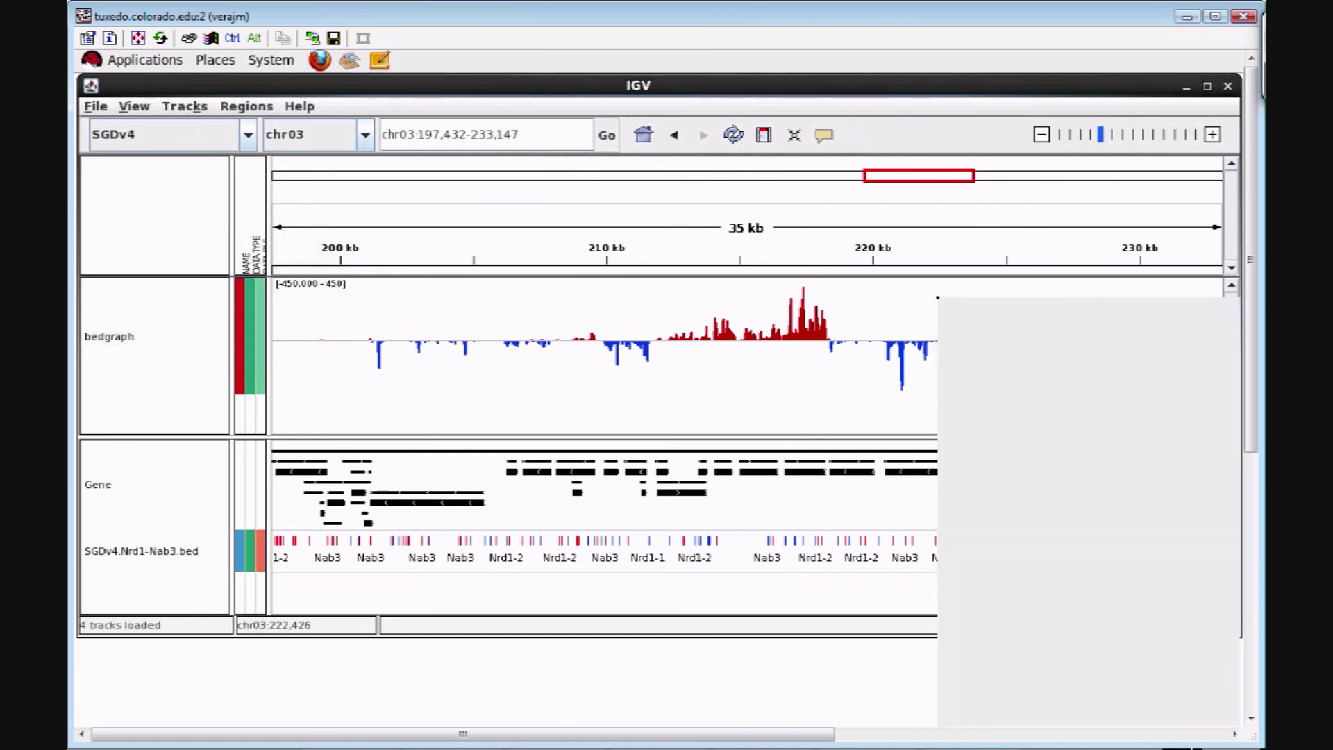